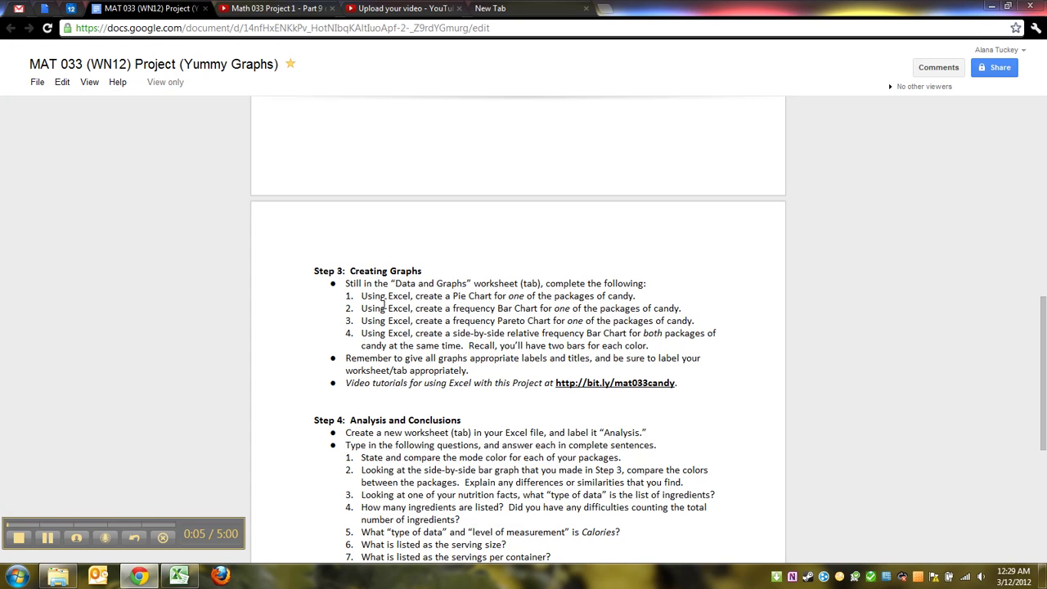
# Step: Review the Step 3 items on Excel Pareto and side-by-side charts, then bring up the Excel workbook
pyautogui.moveTo(402, 321); pyautogui.dragTo(403, 327)
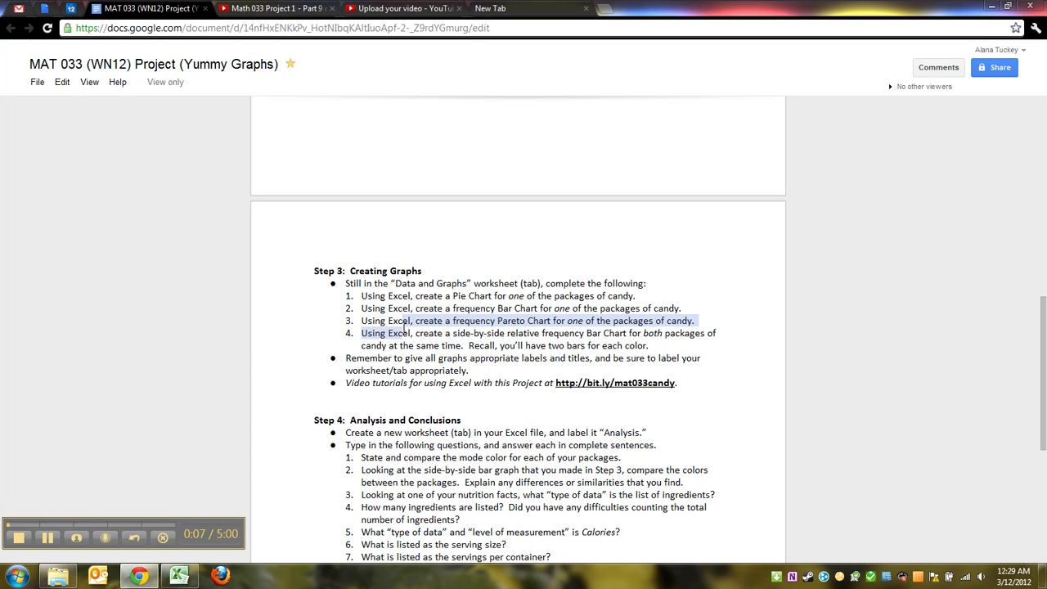
pyautogui.click(404, 327)
pyautogui.doubleClick(406, 332)
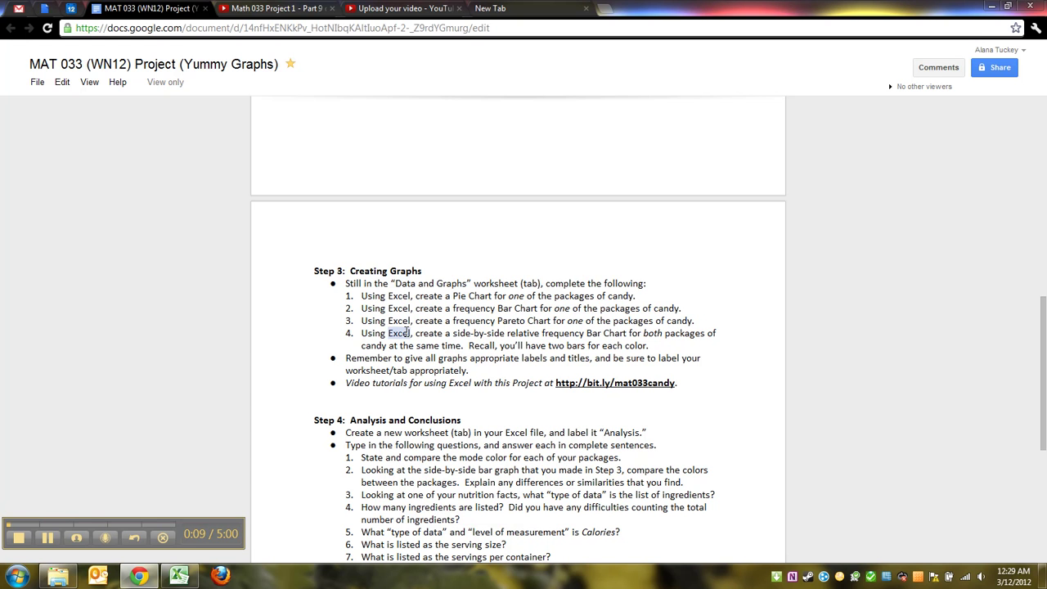
pyautogui.doubleClick(397, 357)
pyautogui.doubleClick(413, 358)
pyautogui.click(179, 576)
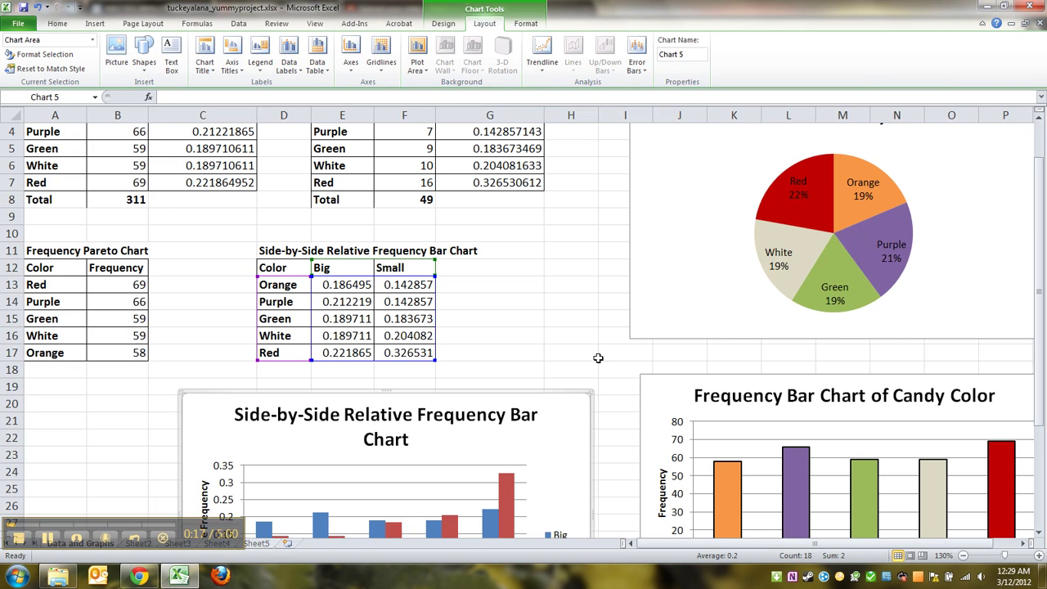
pyautogui.scroll(-7, 600, 357)
pyautogui.scroll(3, 603, 364)
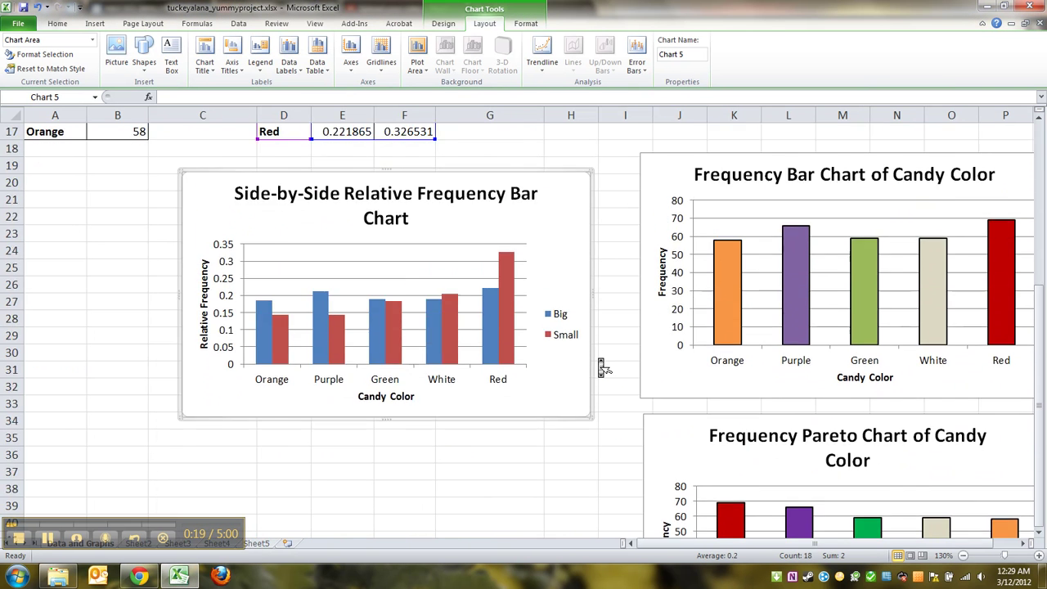
pyautogui.scroll(2, 603, 368)
pyautogui.moveTo(494, 418)
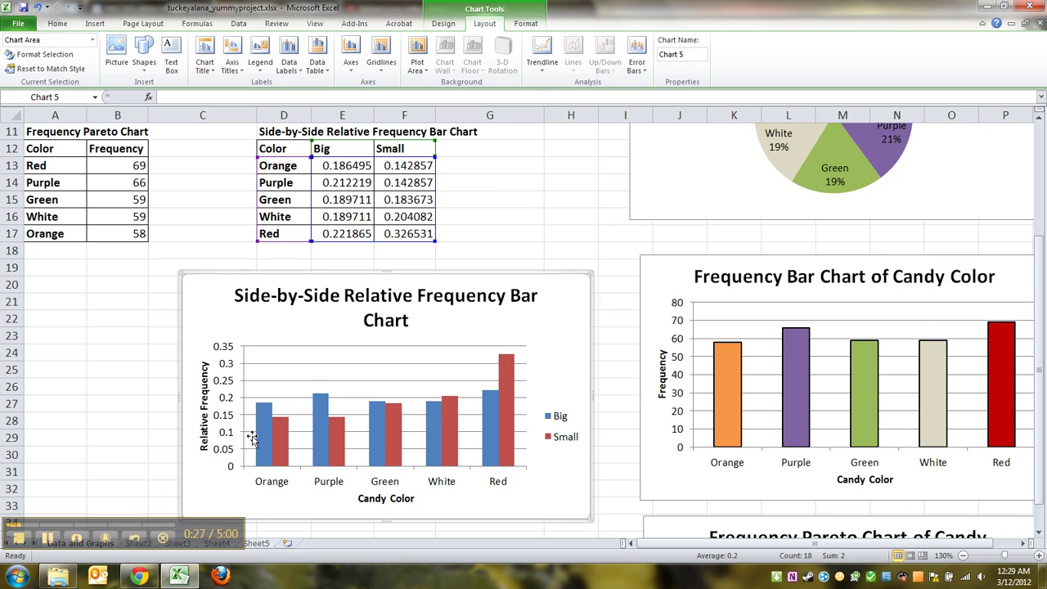
pyautogui.click(277, 441)
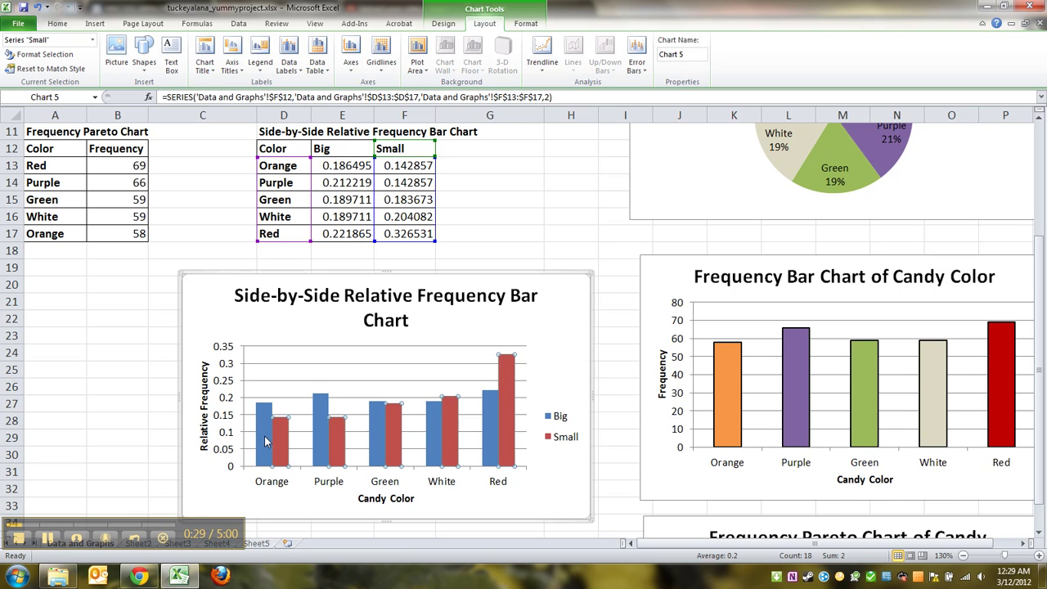
pyautogui.click(568, 390)
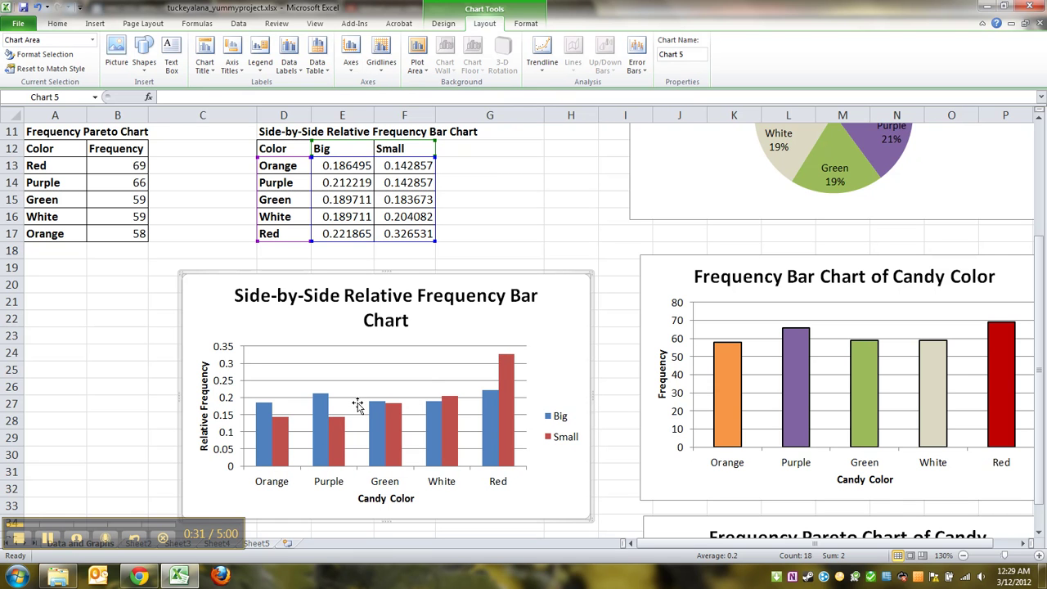
pyautogui.click(325, 426)
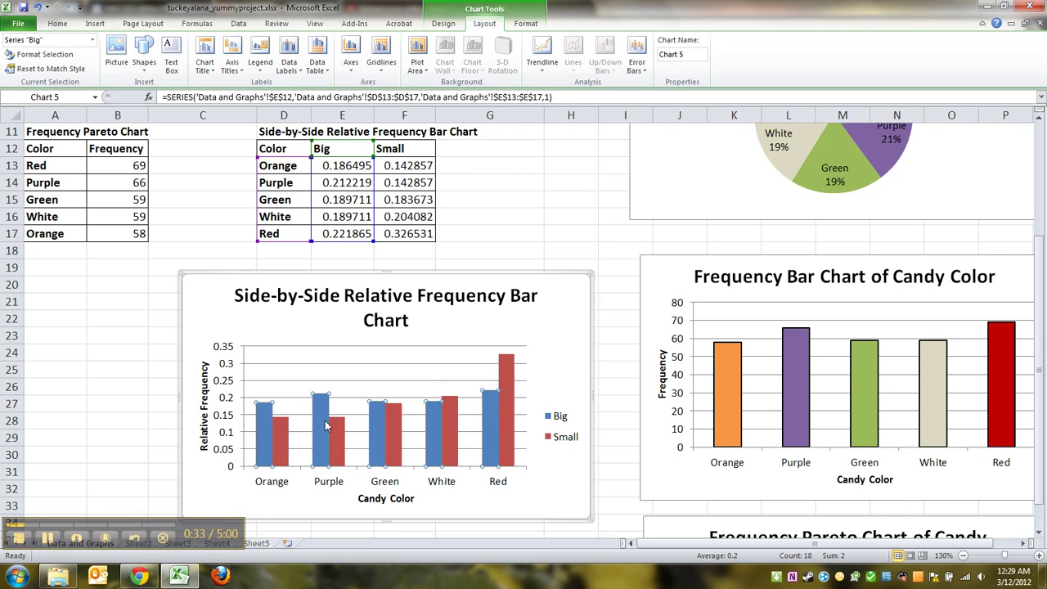
pyautogui.click(214, 315)
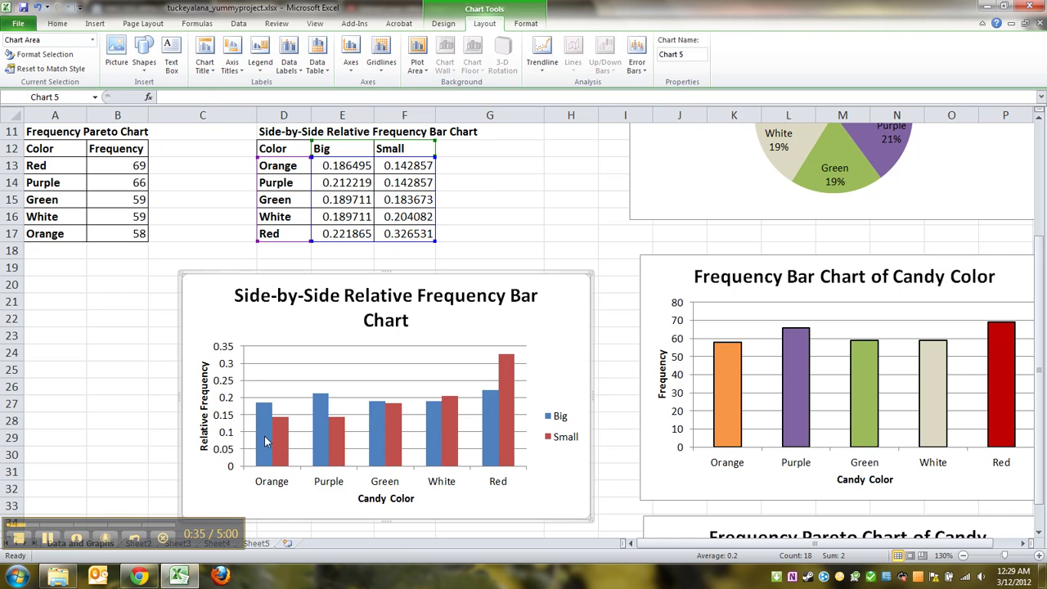
pyautogui.click(264, 442)
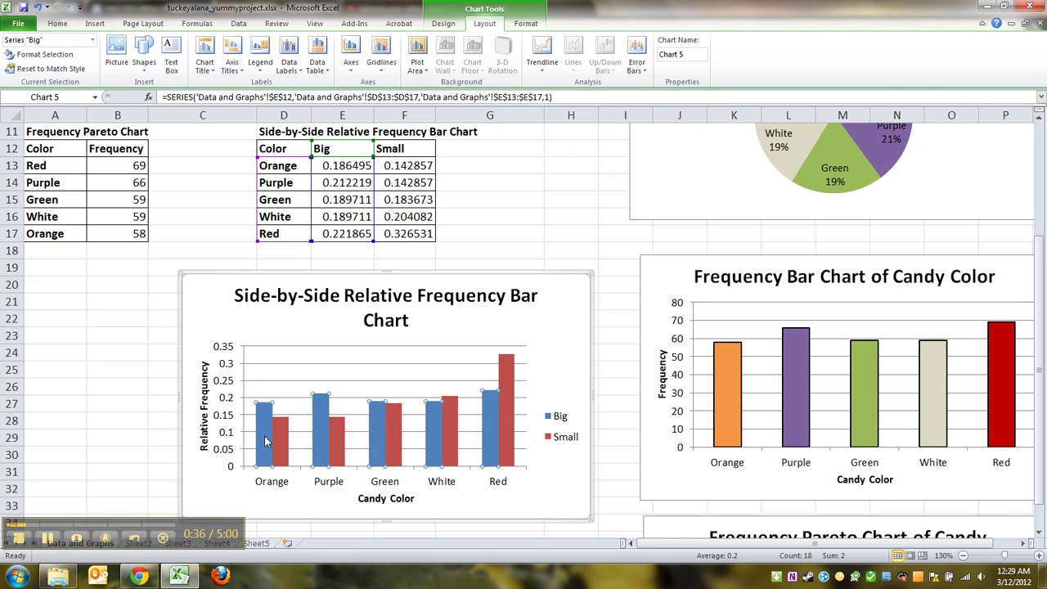
pyautogui.click(517, 25)
# Step: Preview grayscale, red, green, purple and teal colour schemes on the side-by-side chart, then restore blue and red
pyautogui.click(446, 23)
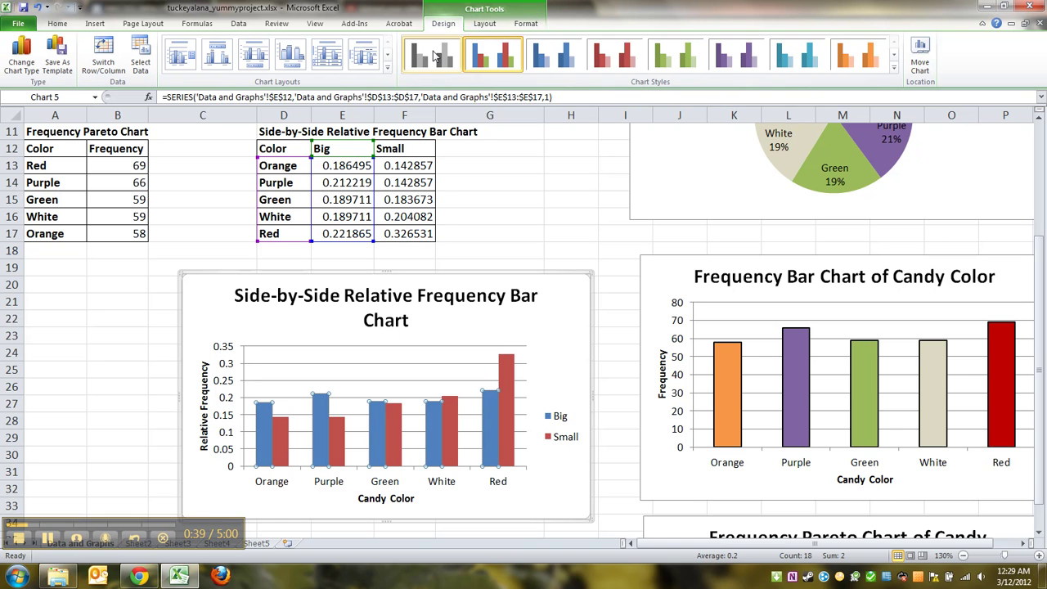
pyautogui.click(433, 56)
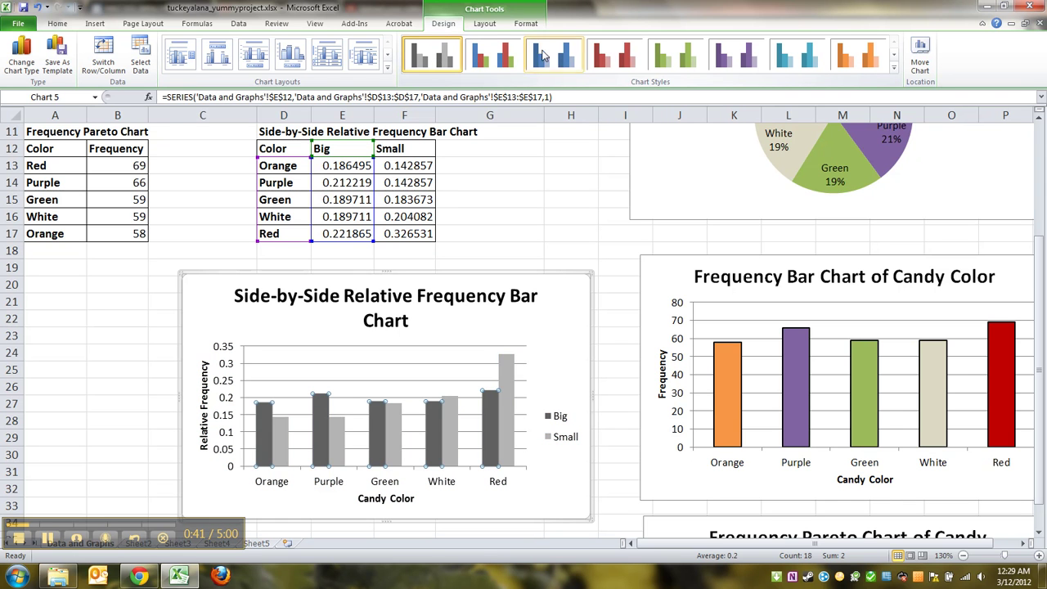
pyautogui.click(625, 59)
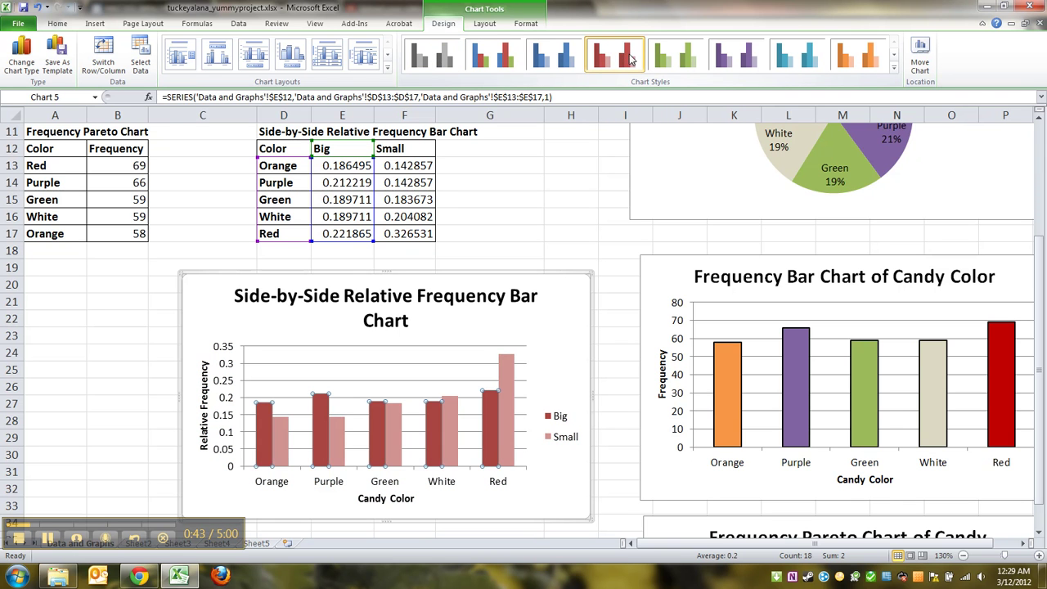
pyautogui.click(677, 58)
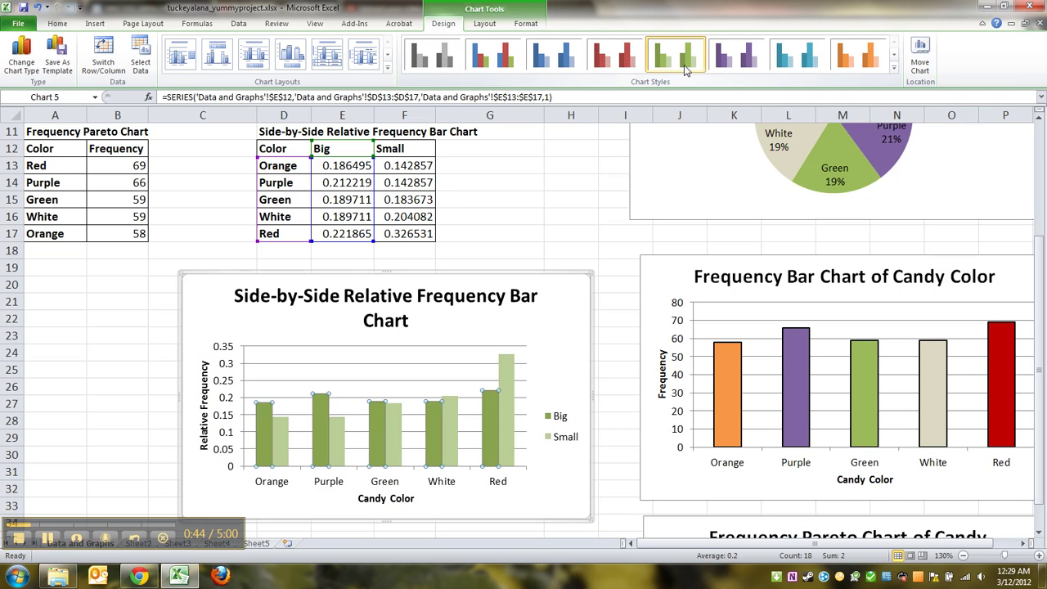
pyautogui.click(749, 67)
pyautogui.click(802, 65)
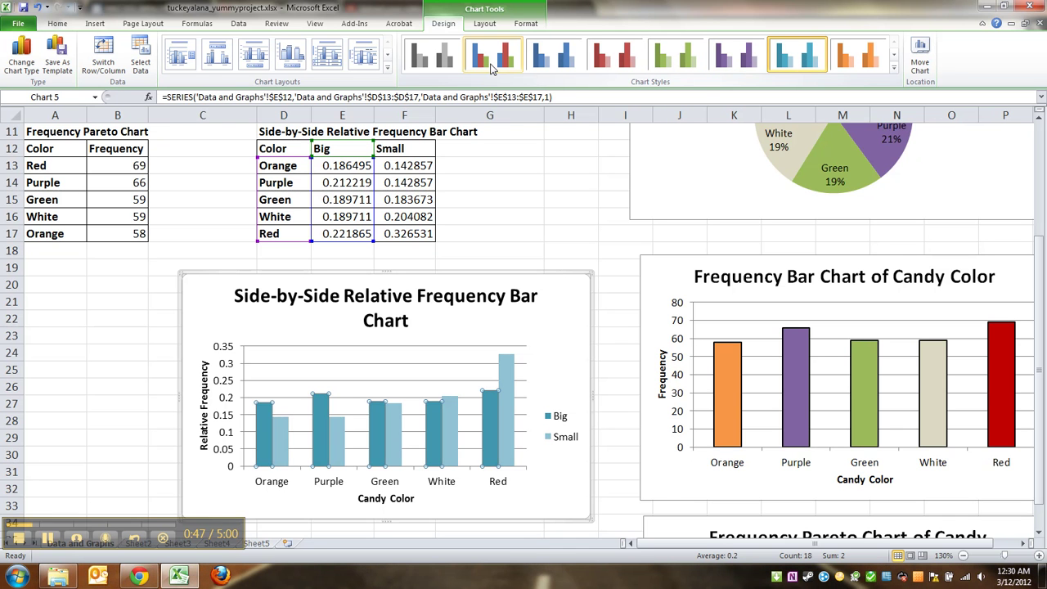
pyautogui.click(432, 56)
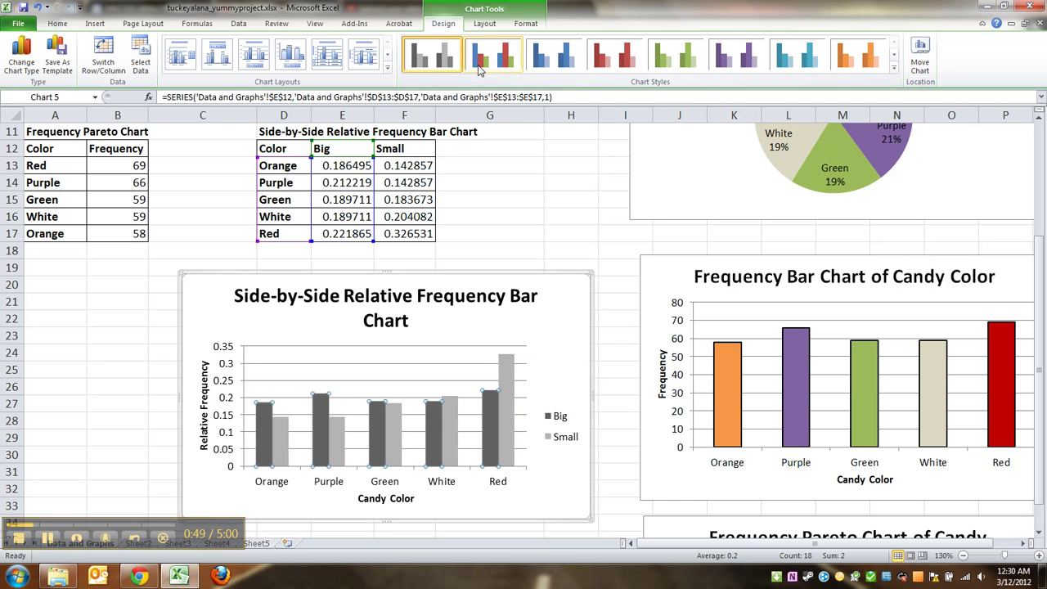
pyautogui.click(499, 49)
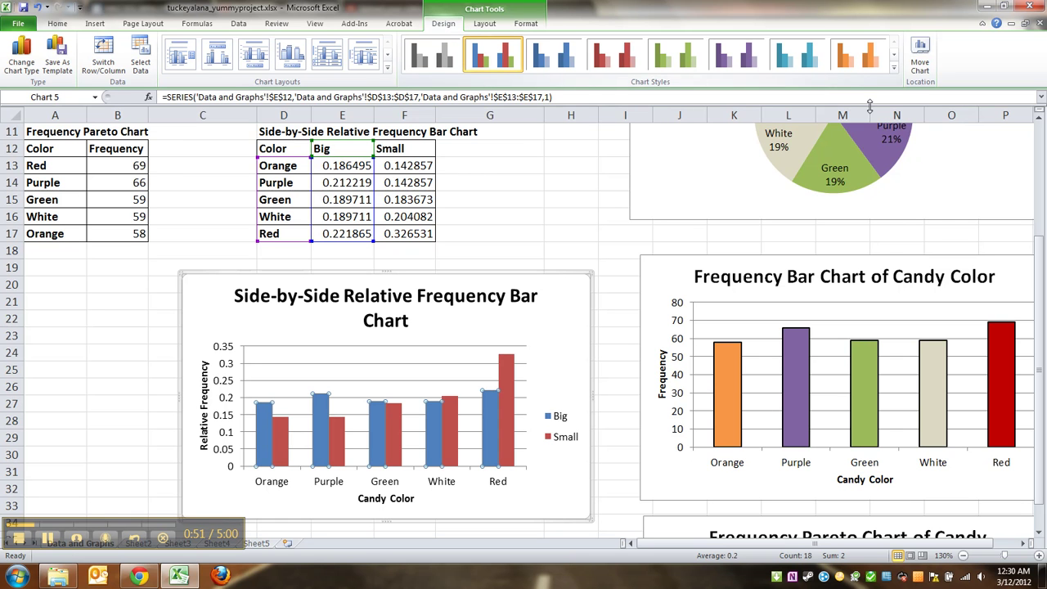
# Step: Apply the black-background chart style with blue Big and red Small bars
pyautogui.click(895, 69)
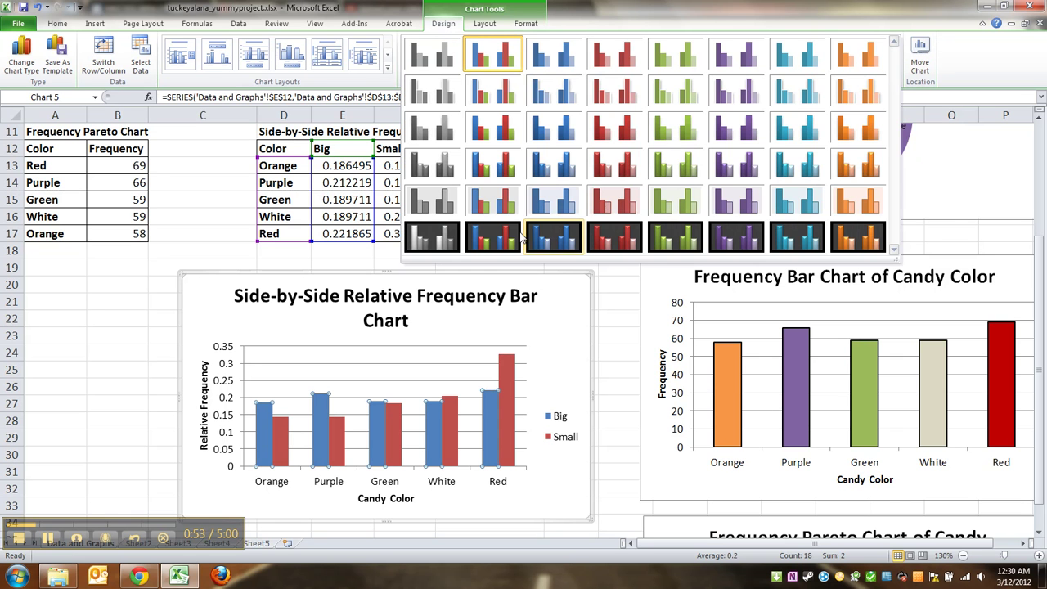
pyautogui.click(496, 232)
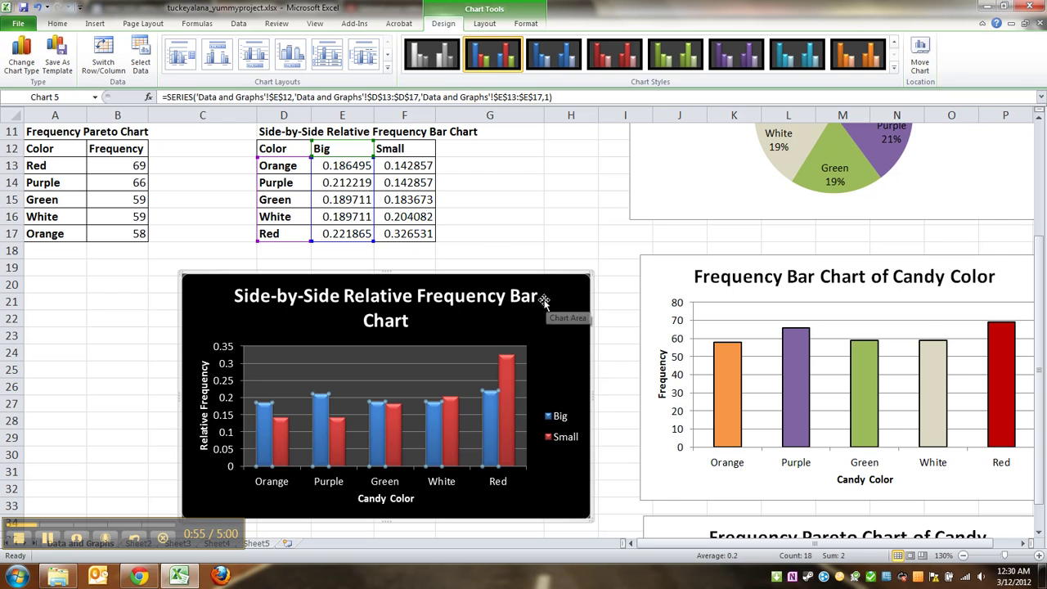
pyautogui.click(562, 198)
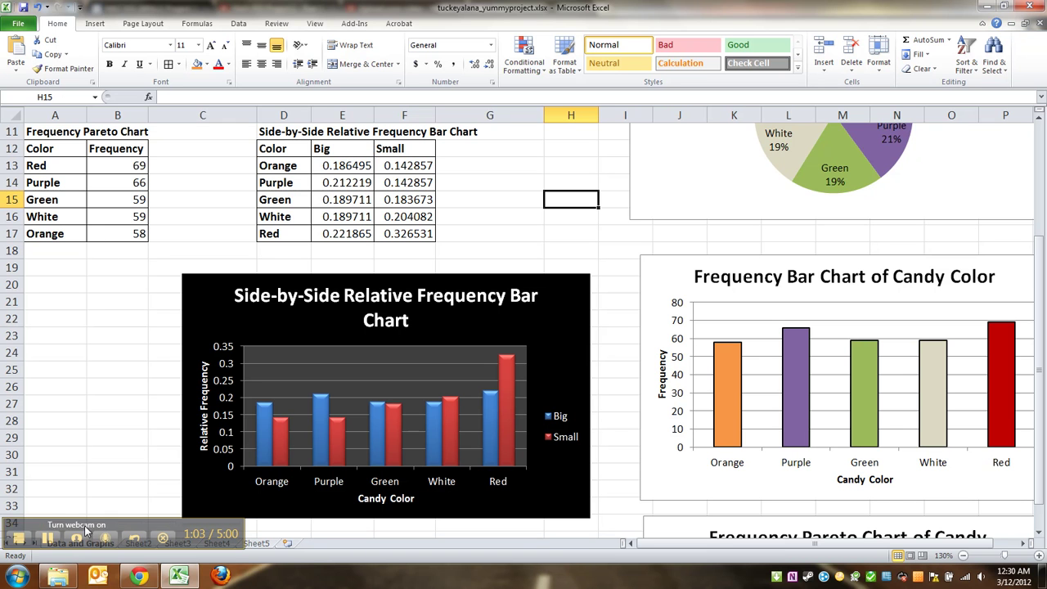
# Step: Return to the Google Docs project instructions through the Chrome window preview
pyautogui.moveTo(85, 530); pyautogui.dragTo(125, 507)
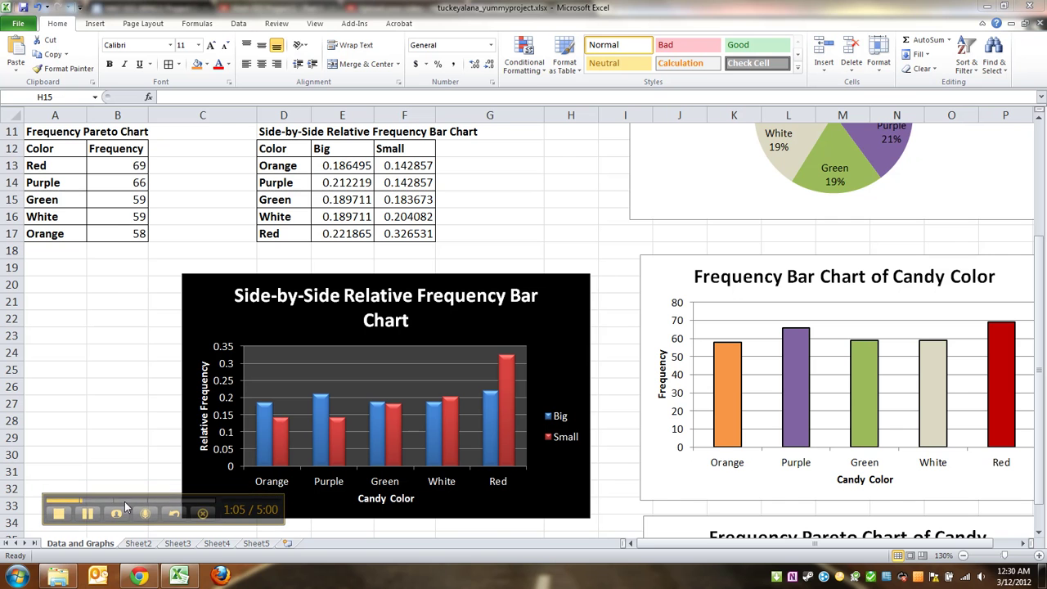
pyautogui.moveTo(139, 577)
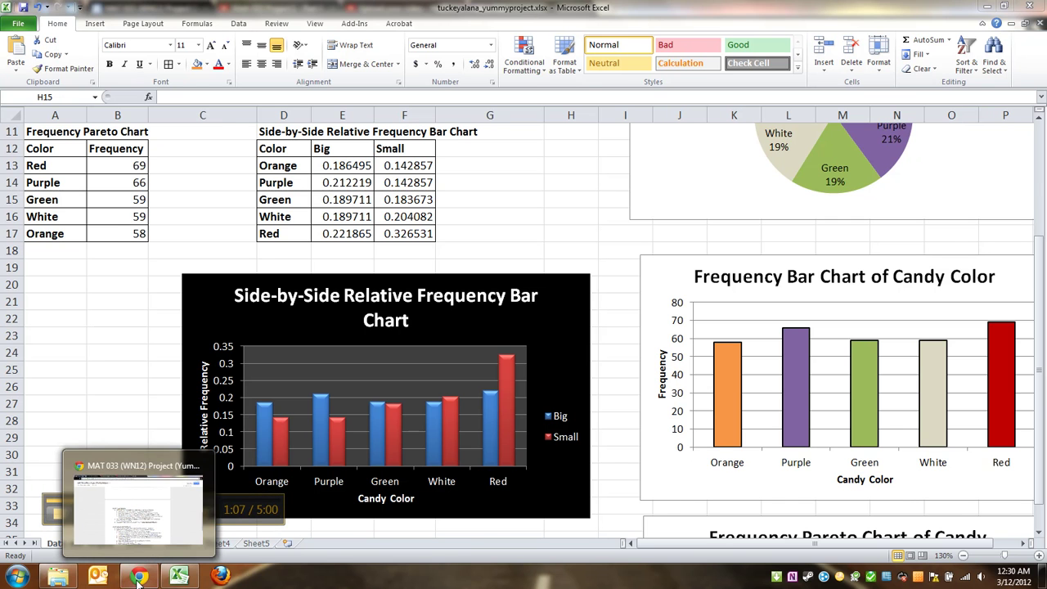
pyautogui.click(141, 525)
# Step: Highlight the Step 4 'Create a new worksheet (tab)' instruction, then switch back to Excel
pyautogui.scroll(-4, 406, 381)
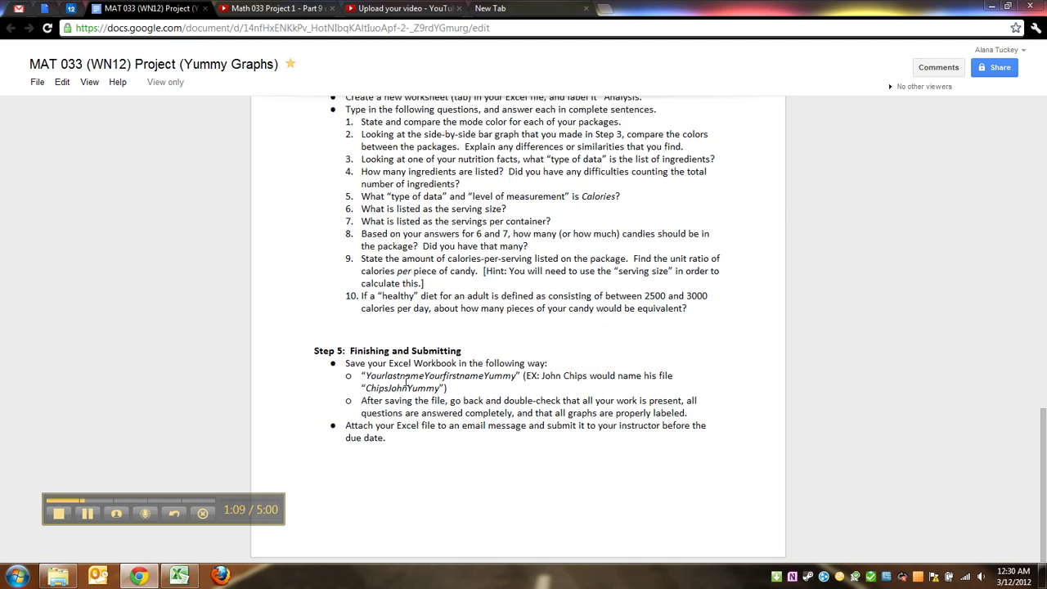
pyautogui.scroll(2, 406, 381)
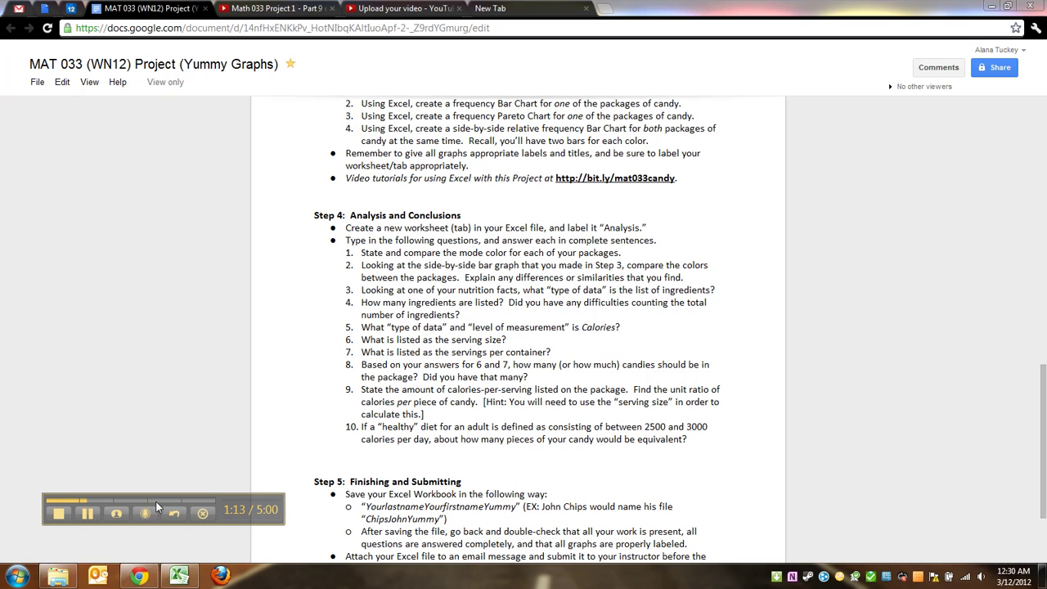
pyautogui.moveTo(153, 501); pyautogui.dragTo(128, 516)
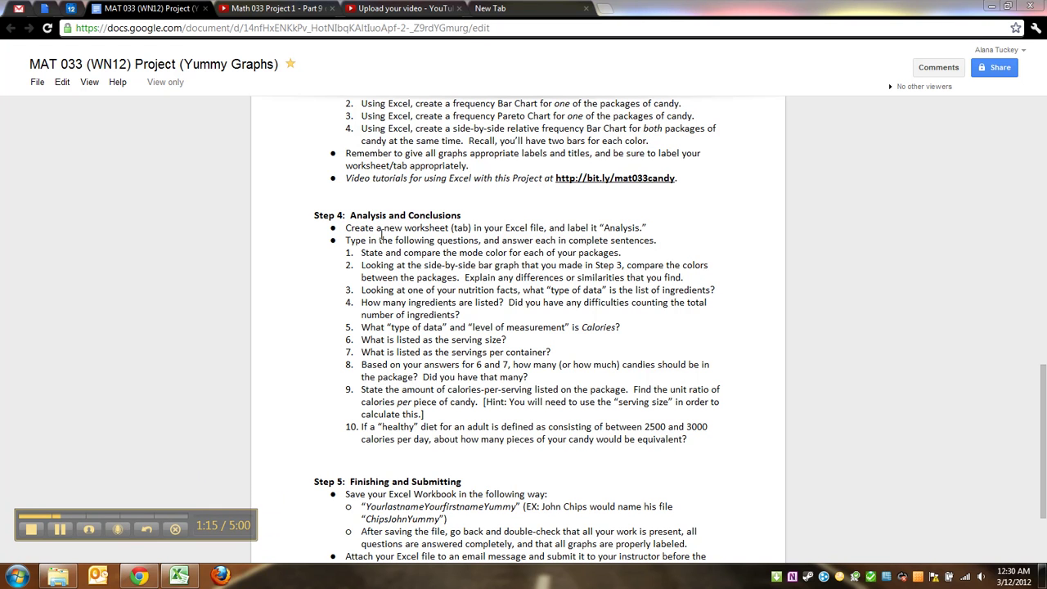
pyautogui.moveTo(363, 225); pyautogui.dragTo(468, 225)
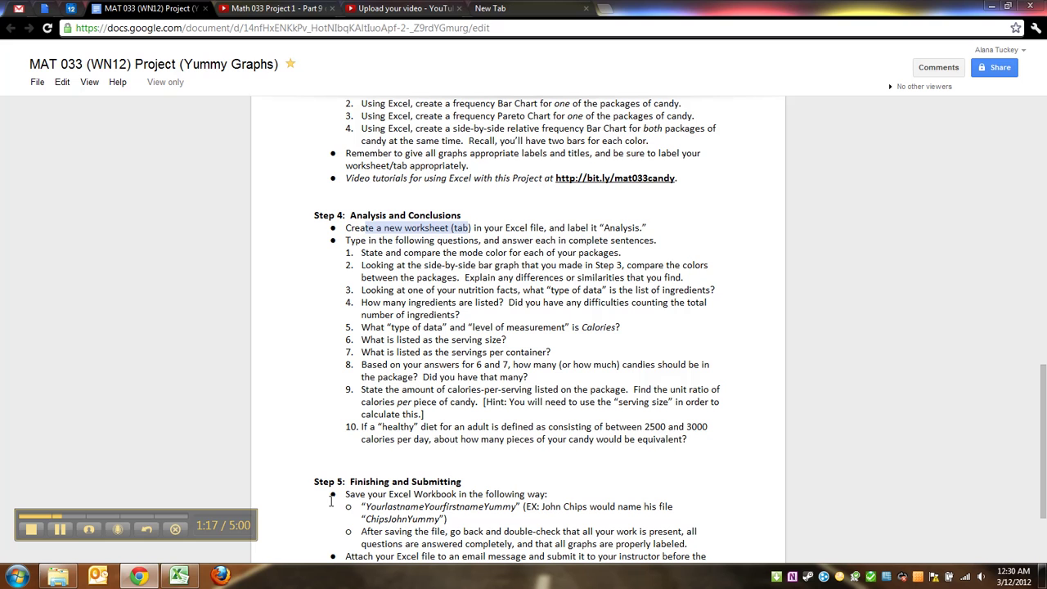
pyautogui.moveTo(181, 578)
pyautogui.click(188, 486)
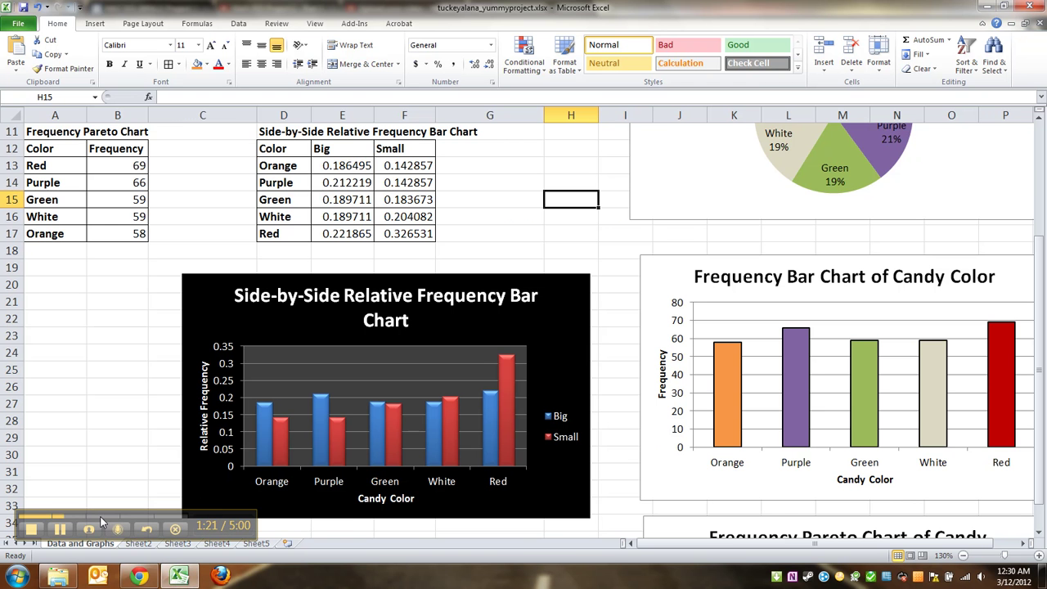
# Step: Rename the empty Sheet2 tab to Analysis
pyautogui.moveTo(113, 527); pyautogui.dragTo(829, 511)
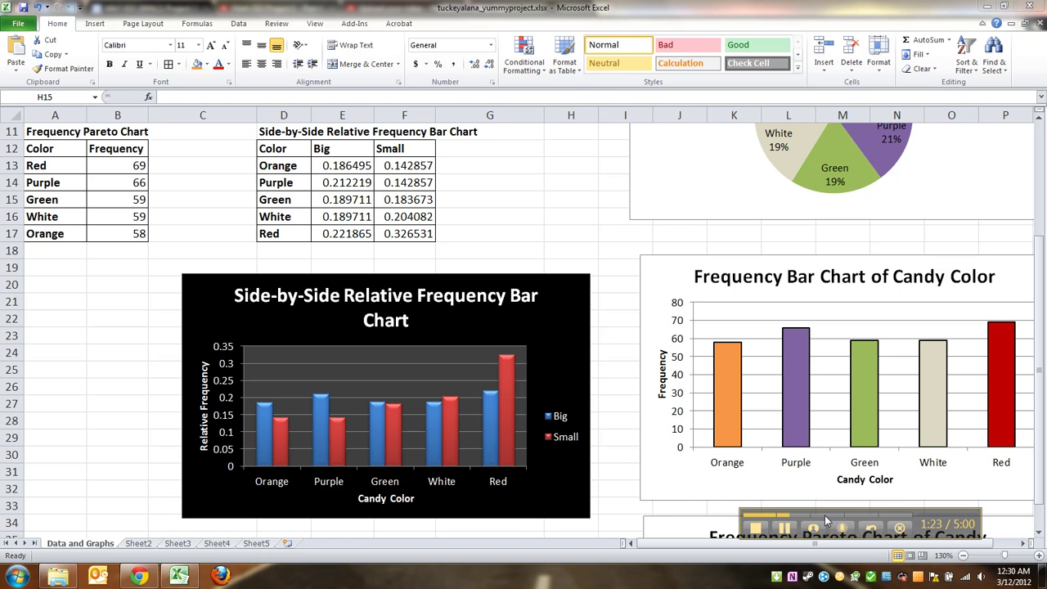
pyautogui.click(135, 546)
pyautogui.click(136, 544)
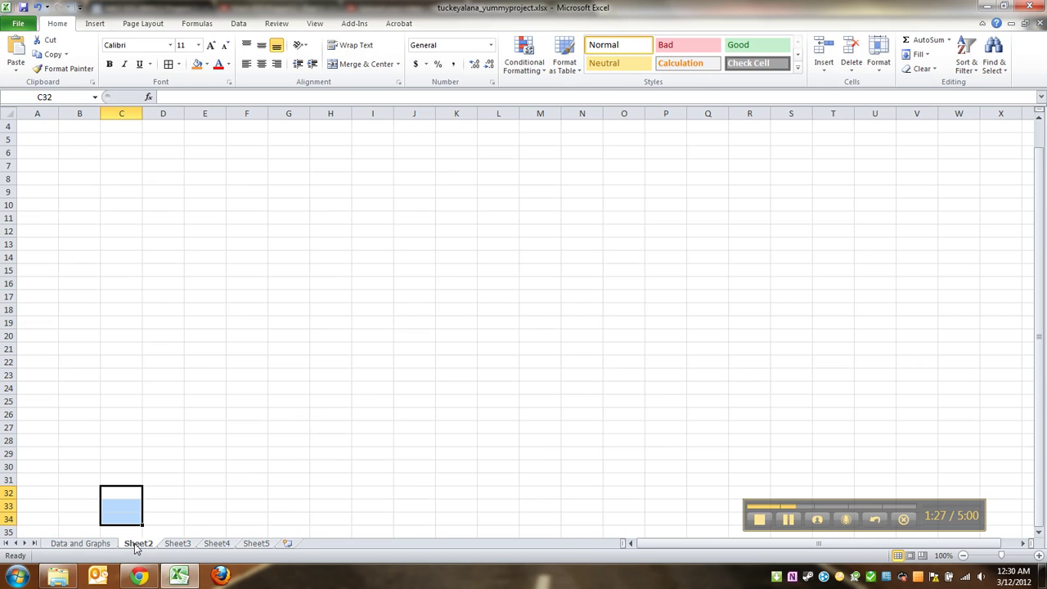
pyautogui.doubleClick(136, 544)
pyautogui.write('Ani')
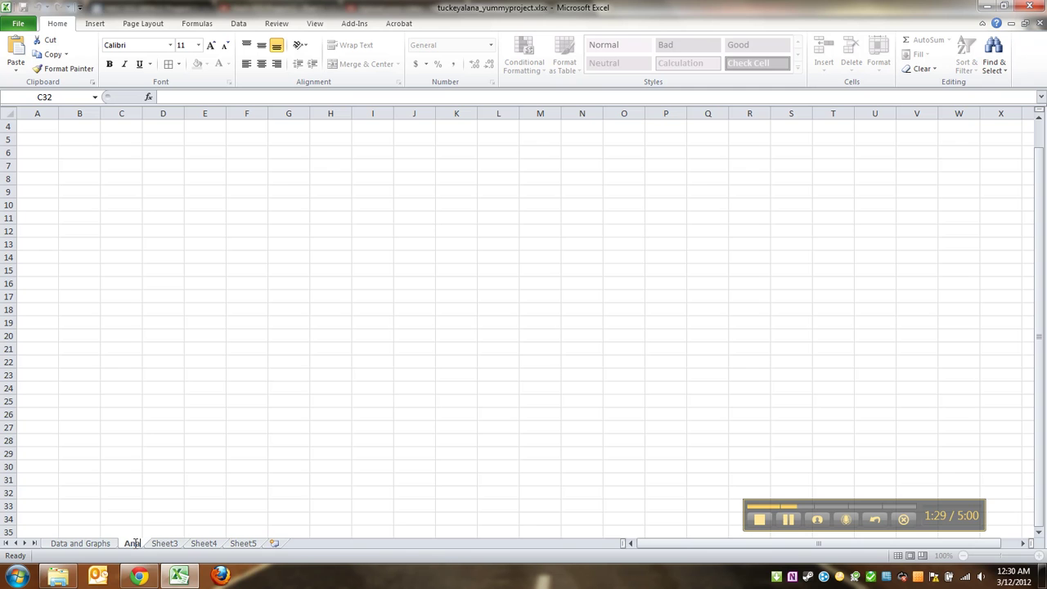
pyautogui.write('lysi')
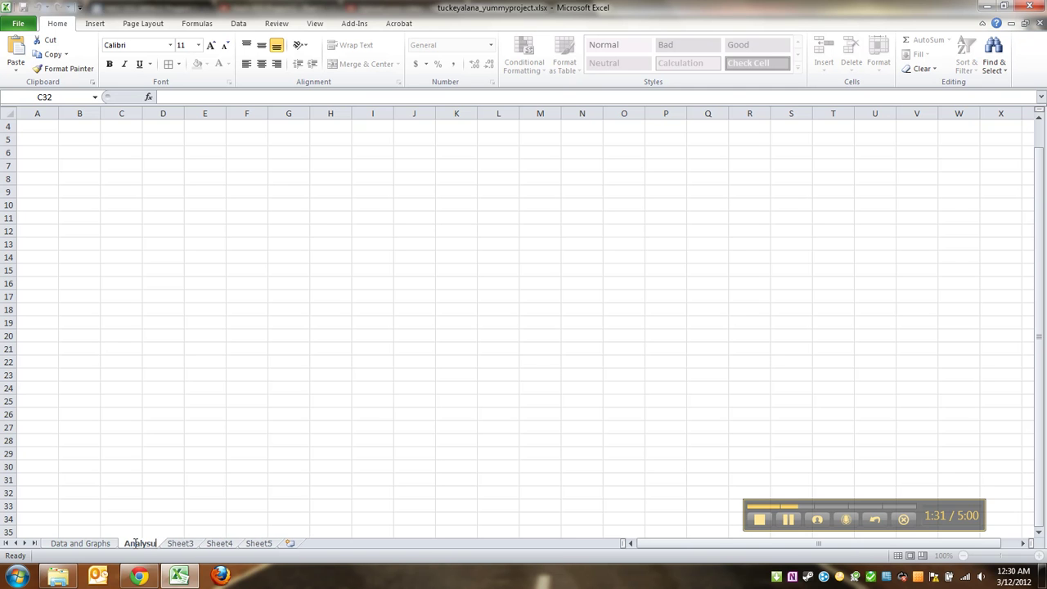
pyautogui.write('s')
pyautogui.click(184, 546)
# Step: Delete the blank Sheet3, Sheet4 and Sheet5 tabs and show the Analysis sheet
pyautogui.rightClick(184, 545)
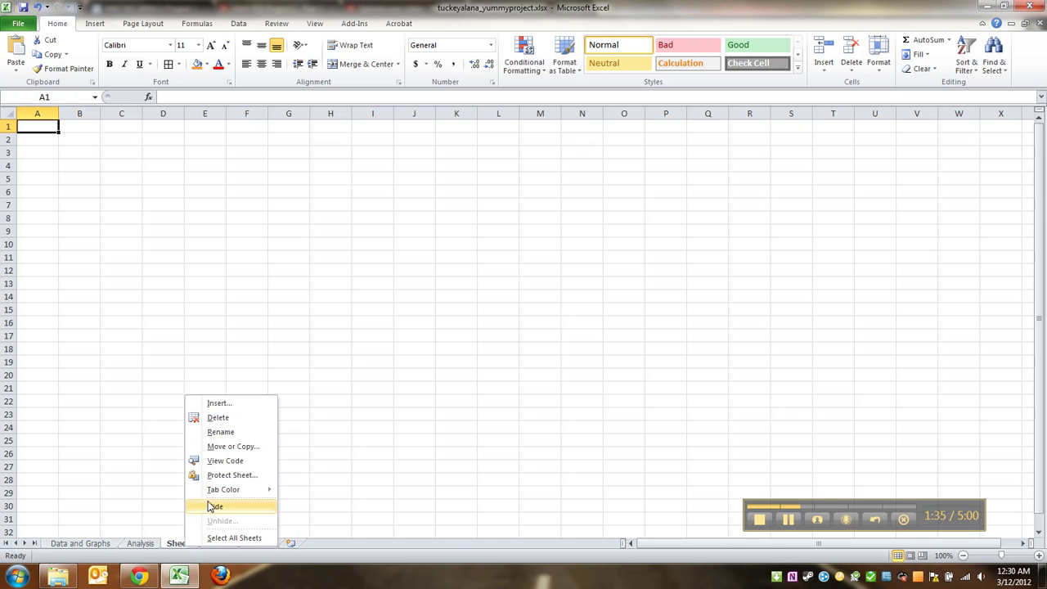
pyautogui.click(236, 424)
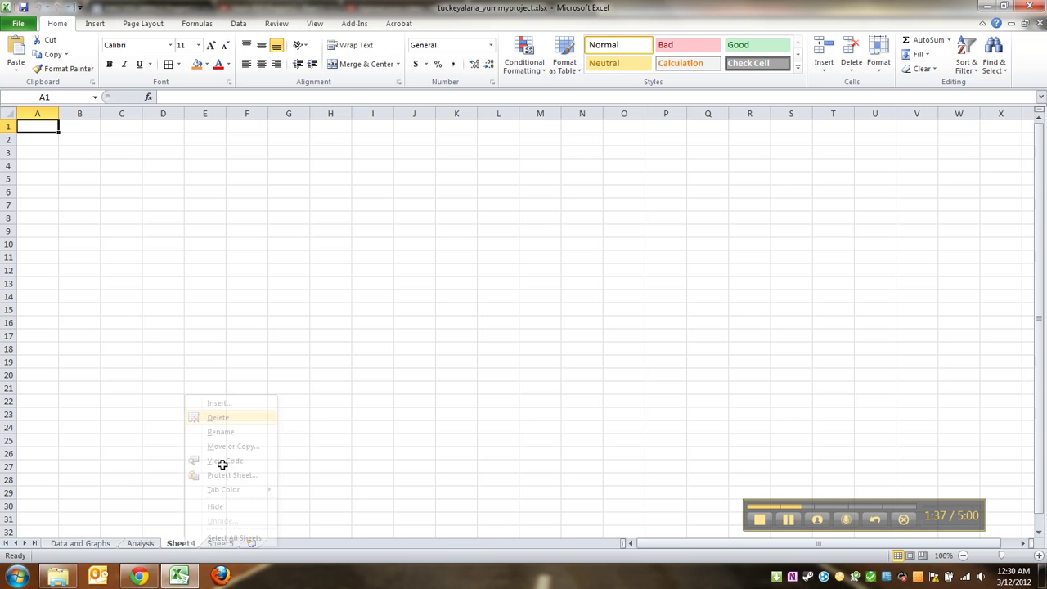
pyautogui.rightClick(194, 546)
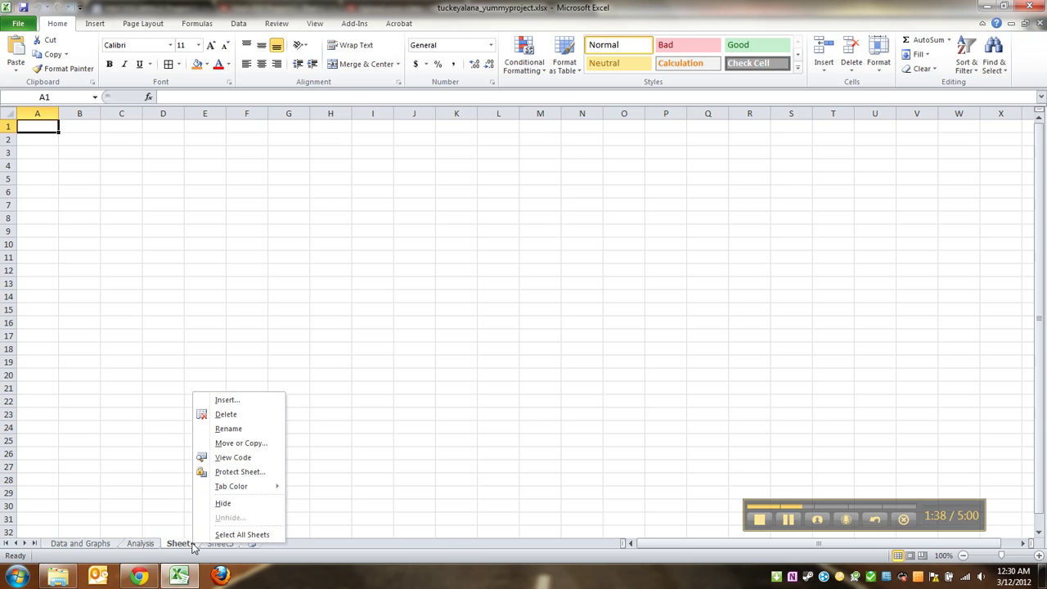
pyautogui.click(226, 413)
pyautogui.rightClick(191, 546)
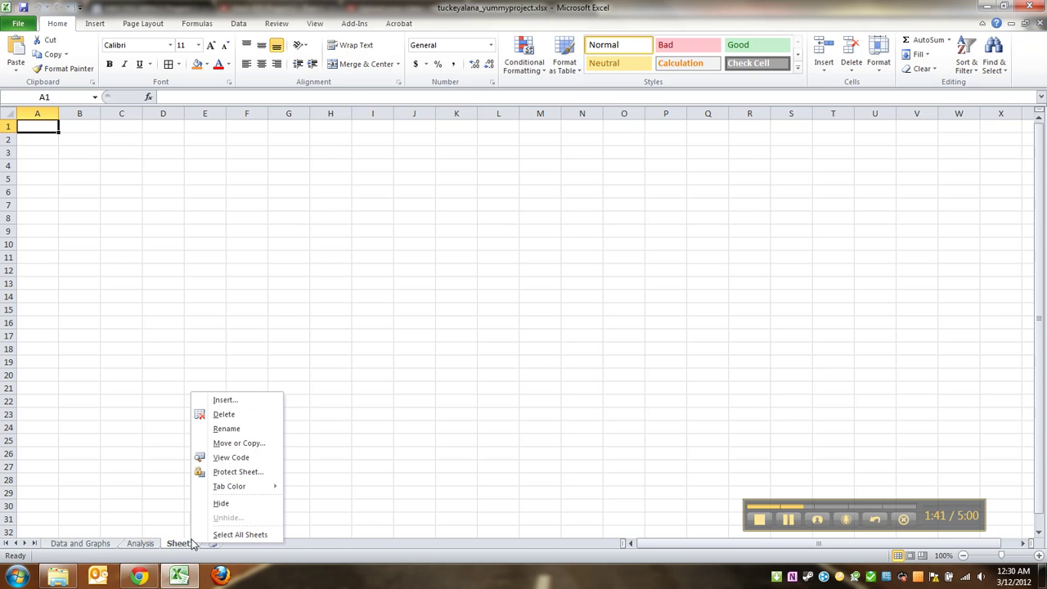
pyautogui.click(225, 414)
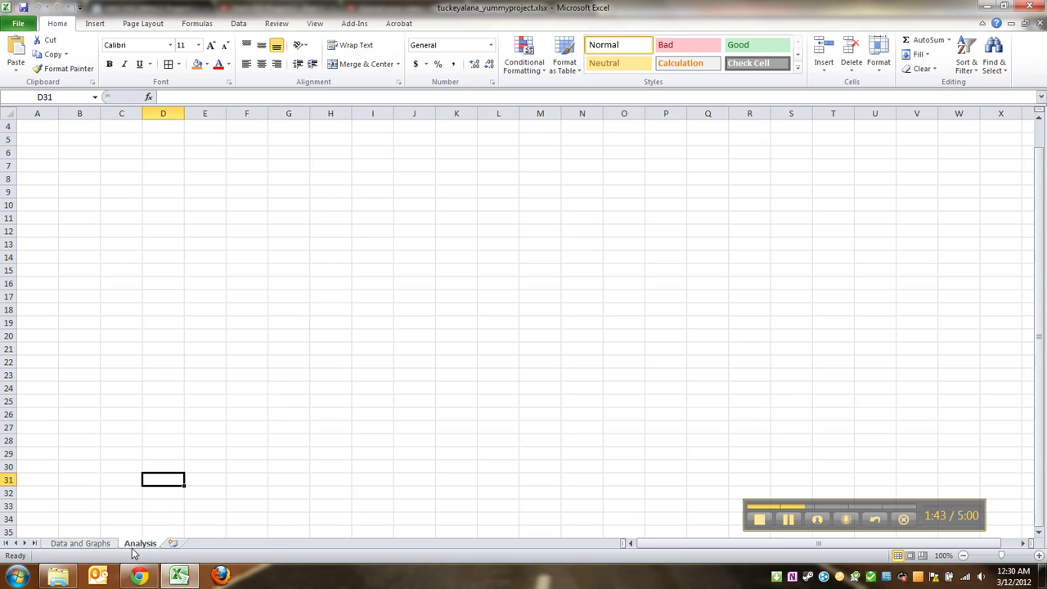
pyautogui.click(94, 546)
pyautogui.click(135, 544)
# Step: Select and copy Step 4 questions 1–10 in Google Docs, then return to Excel
pyautogui.click(139, 576)
pyautogui.click(413, 265)
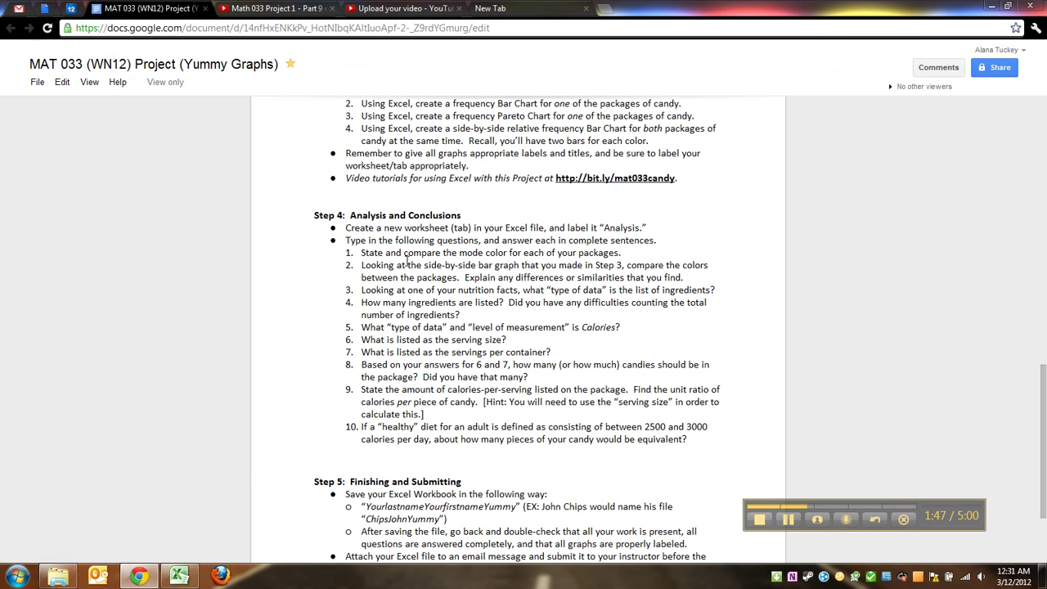
pyautogui.moveTo(357, 242); pyautogui.dragTo(486, 255)
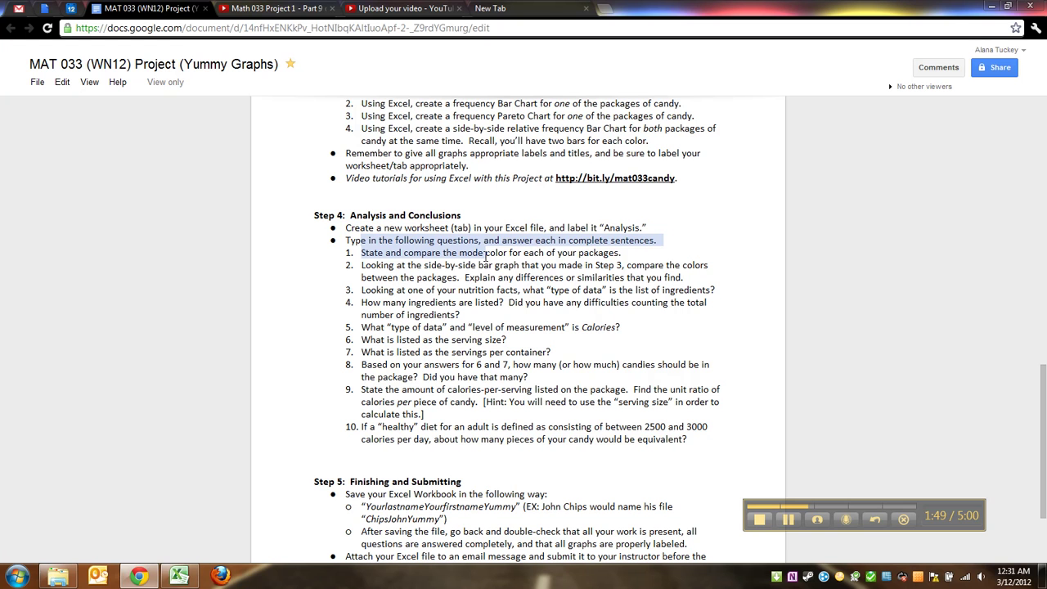
pyautogui.click(486, 256)
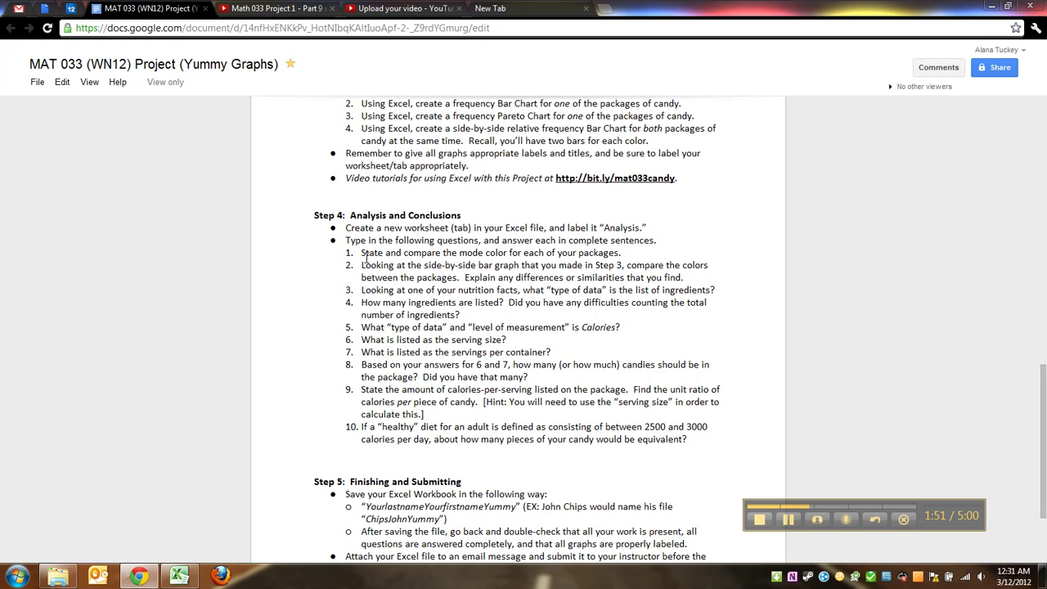
pyautogui.moveTo(366, 258)
pyautogui.mouseDown()
pyautogui.moveTo(688, 441)
pyautogui.moveTo(333, 283)
pyautogui.moveTo(342, 229)
pyautogui.moveTo(357, 251)
pyautogui.mouseUp()
pyautogui.click(634, 445)
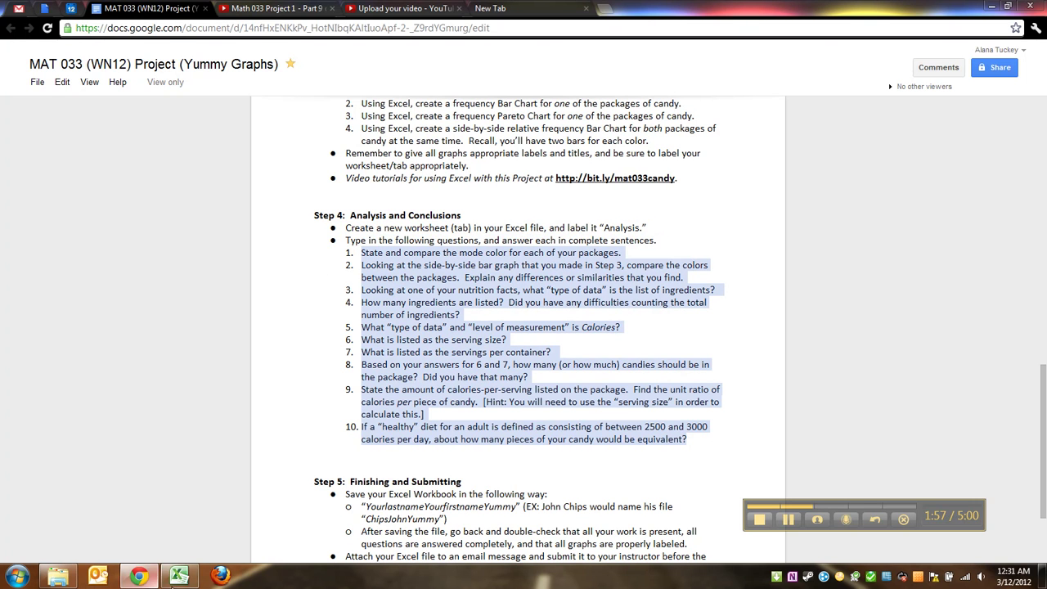
pyautogui.click(179, 576)
# Step: Paste the ten Step 4 questions into A1:A10 and widen column A
pyautogui.scroll(1, 54, 152)
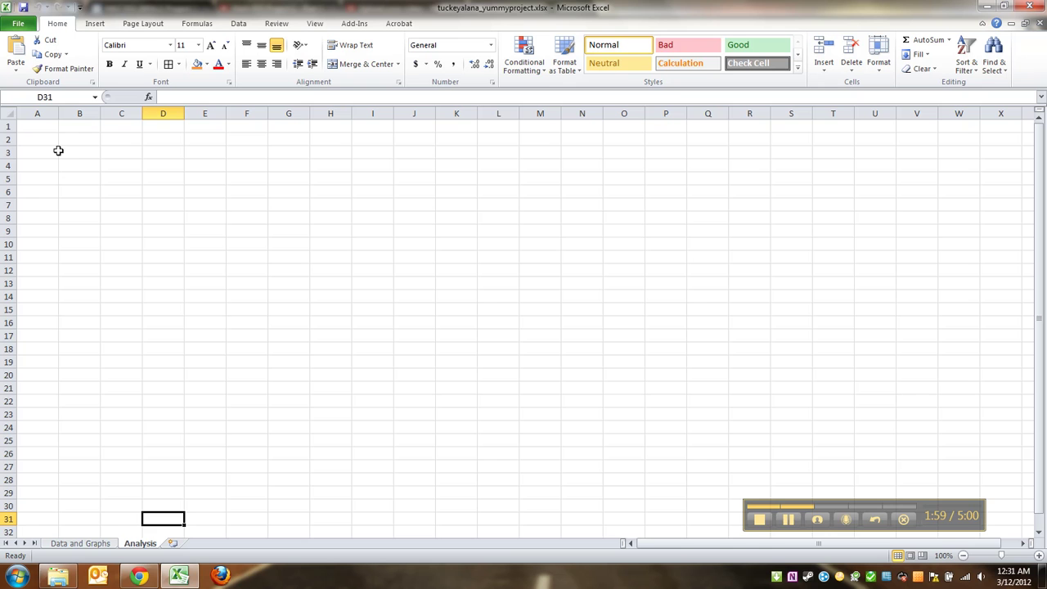
pyautogui.click(51, 137)
pyautogui.click(50, 128)
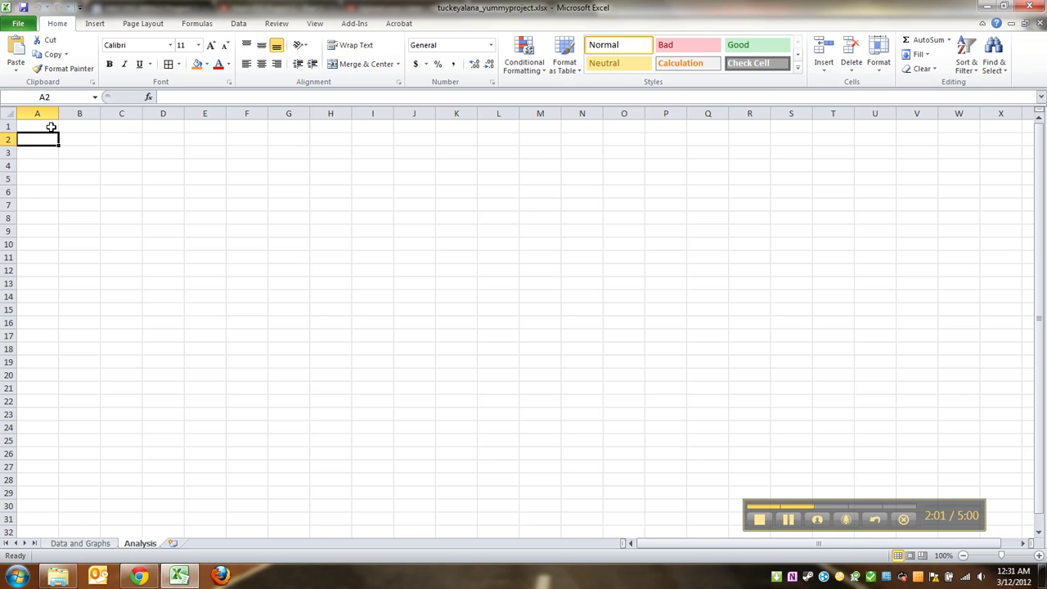
pyautogui.hotkey('ctrl', 'v')
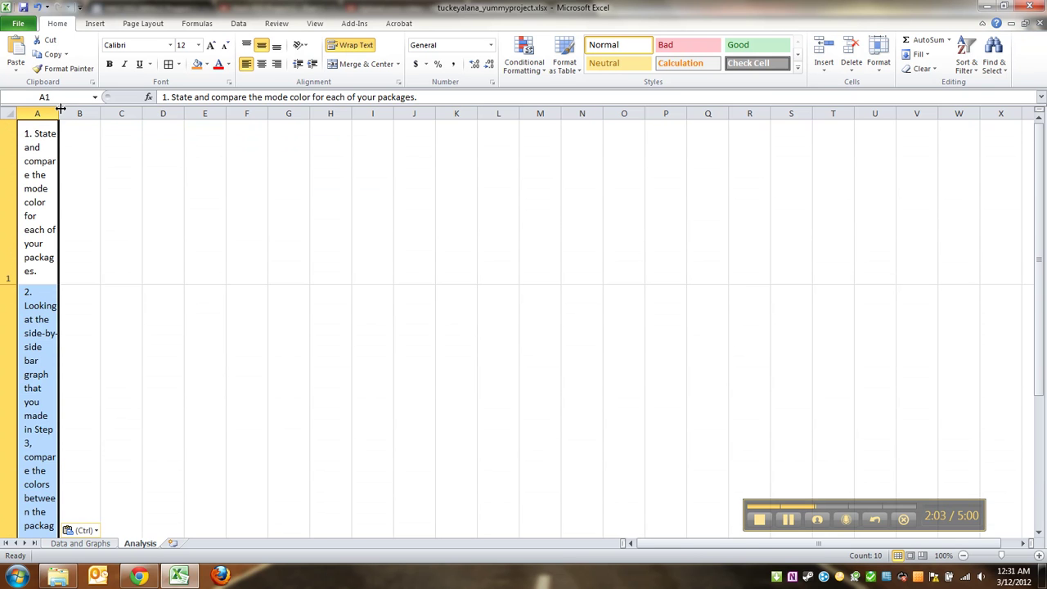
pyautogui.moveTo(59, 110); pyautogui.dragTo(438, 113)
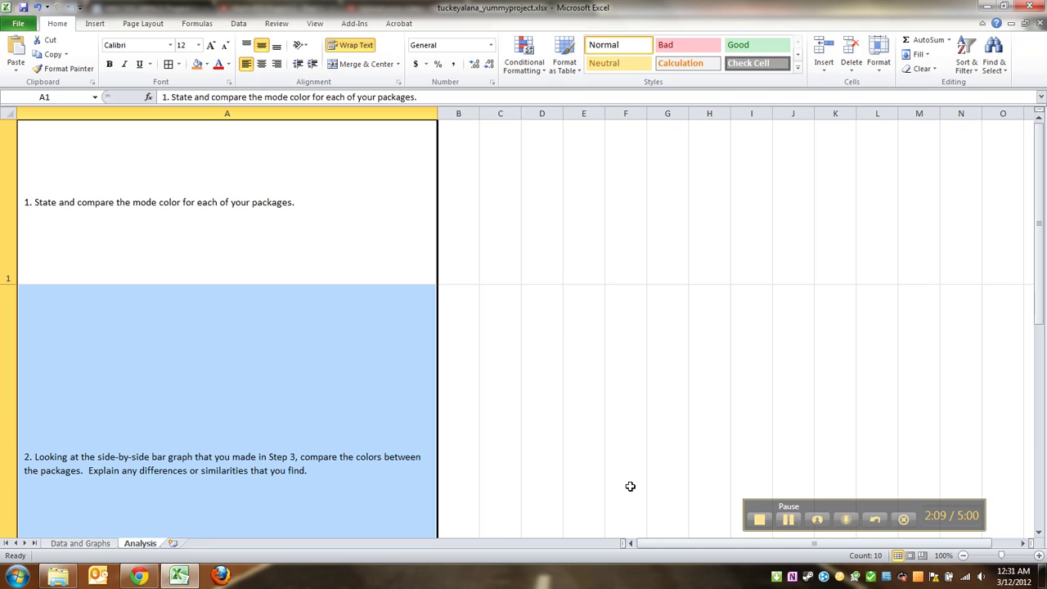
pyautogui.click(80, 183)
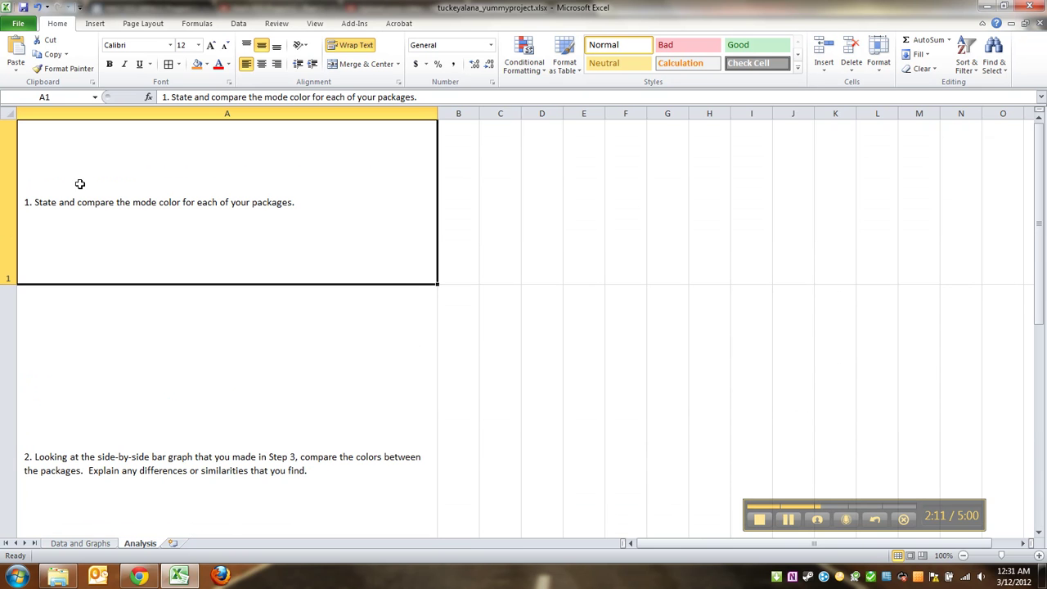
# Step: Auto-fit all row heights across the whole sheet, undoing and redoing the paste and formatting
pyautogui.click(7, 115)
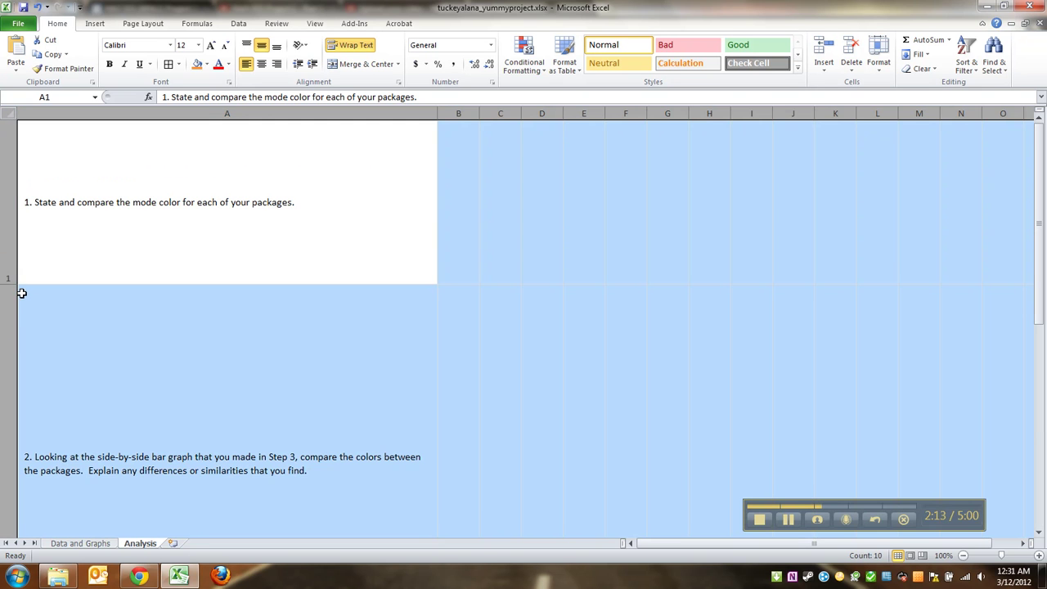
pyautogui.moveTo(14, 284); pyautogui.dragTo(13, 284)
pyautogui.doubleClick(14, 284)
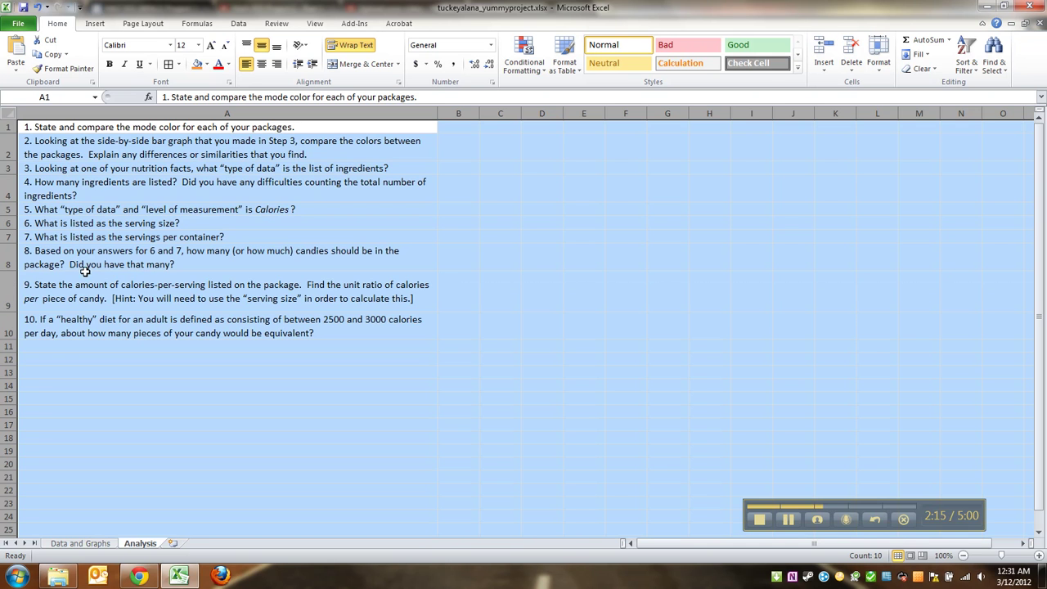
pyautogui.click(94, 159)
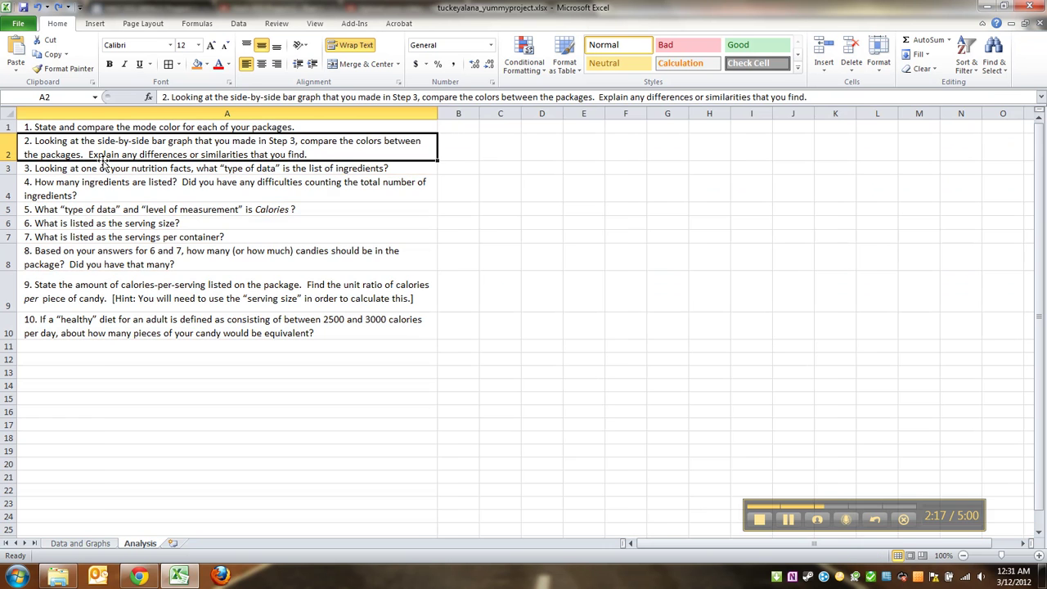
pyautogui.hotkey('ctrl', 'z')
pyautogui.hotkey('ctrl', 'z')
pyautogui.hotkey('ctrl', 'z')
pyautogui.hotkey('ctrl', 'z')
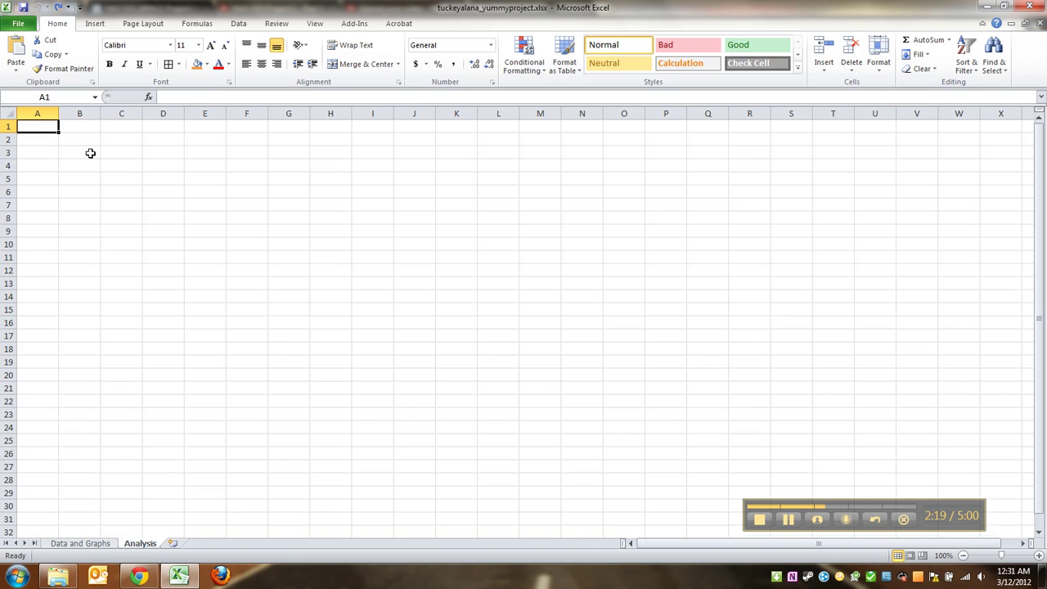
pyautogui.hotkey('ctrl', 'y')
pyautogui.hotkey('ctrl', 'y')
pyautogui.hotkey('ctrl', 'y')
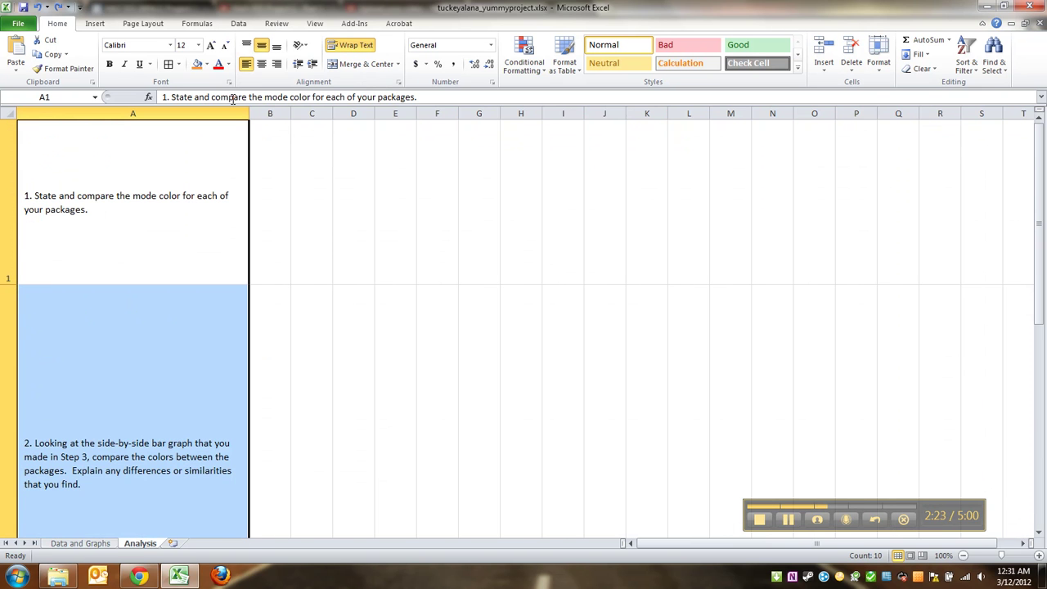
# Step: Narrow column A slightly and auto-fit every row so the questions wrap neatly
pyautogui.moveTo(249, 117); pyautogui.dragTo(381, 108)
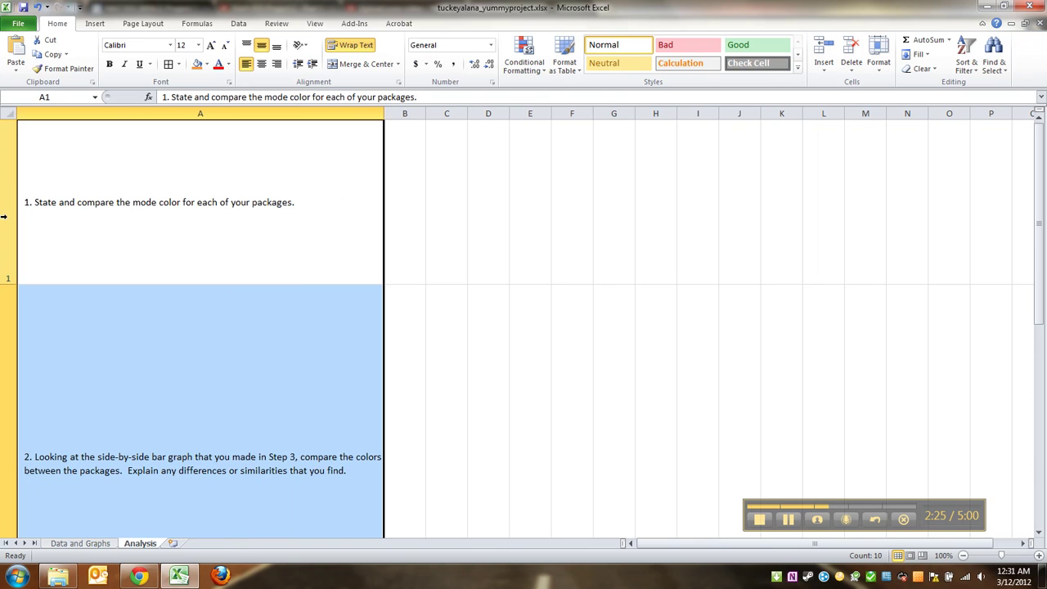
pyautogui.doubleClick(13, 283)
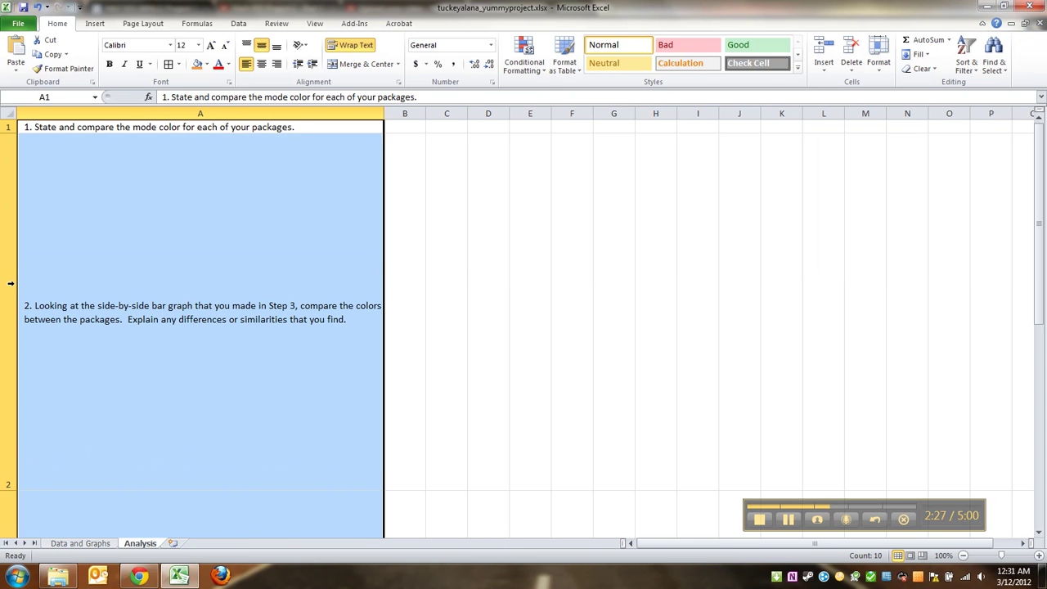
pyautogui.moveTo(383, 113); pyautogui.dragTo(376, 113)
pyautogui.click(396, 113)
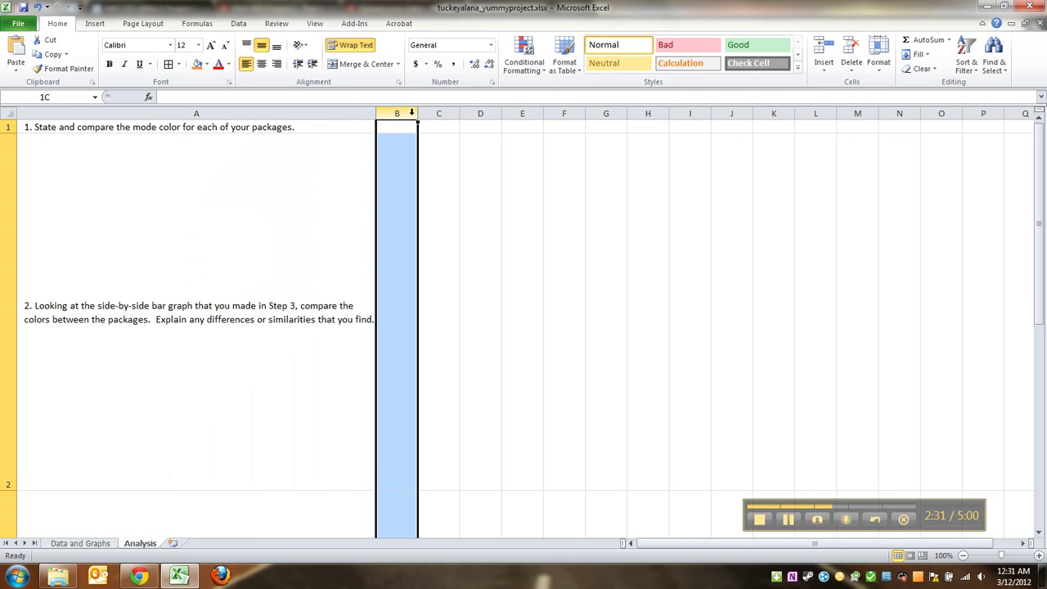
pyautogui.click(11, 113)
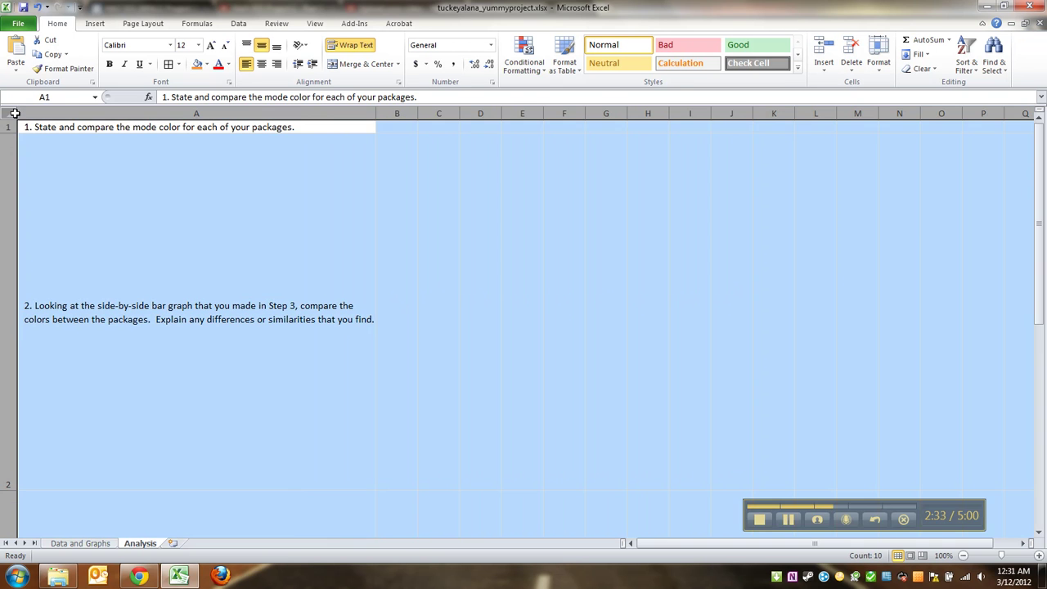
pyautogui.doubleClick(9, 132)
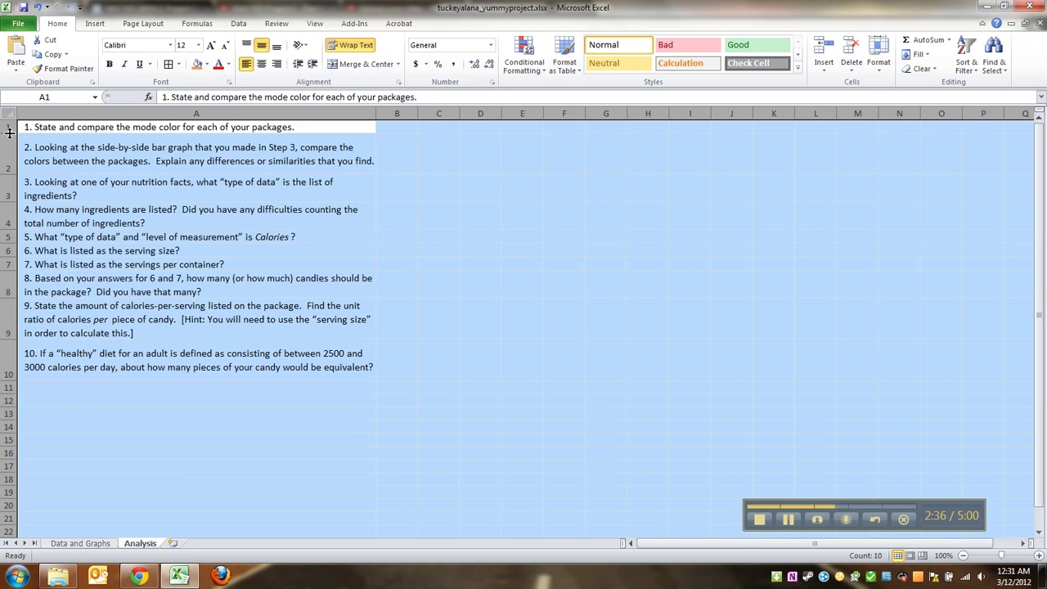
pyautogui.click(78, 176)
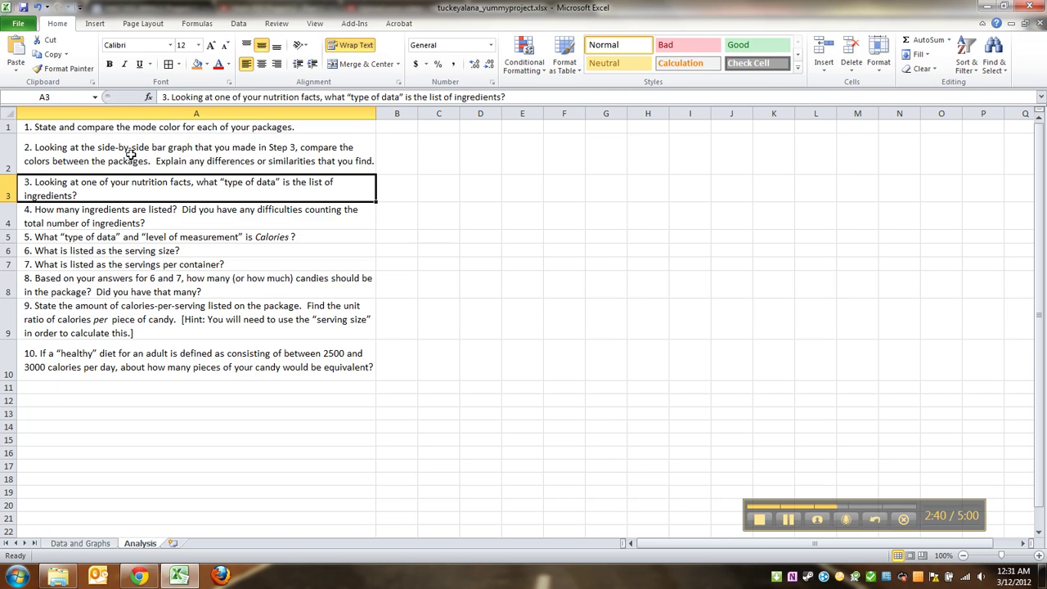
pyautogui.click(427, 141)
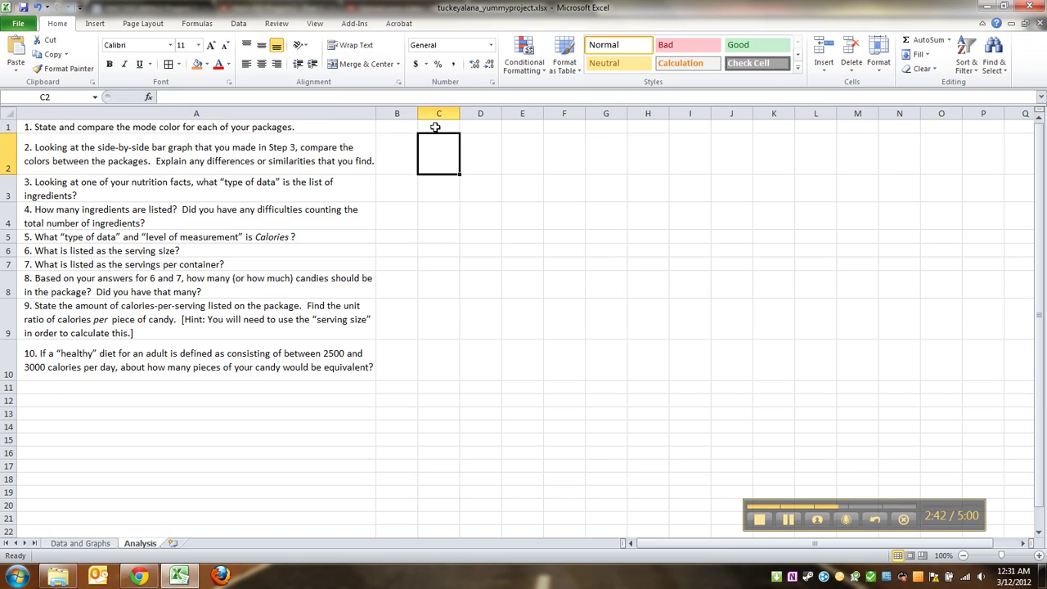
pyautogui.click(438, 125)
pyautogui.write('1')
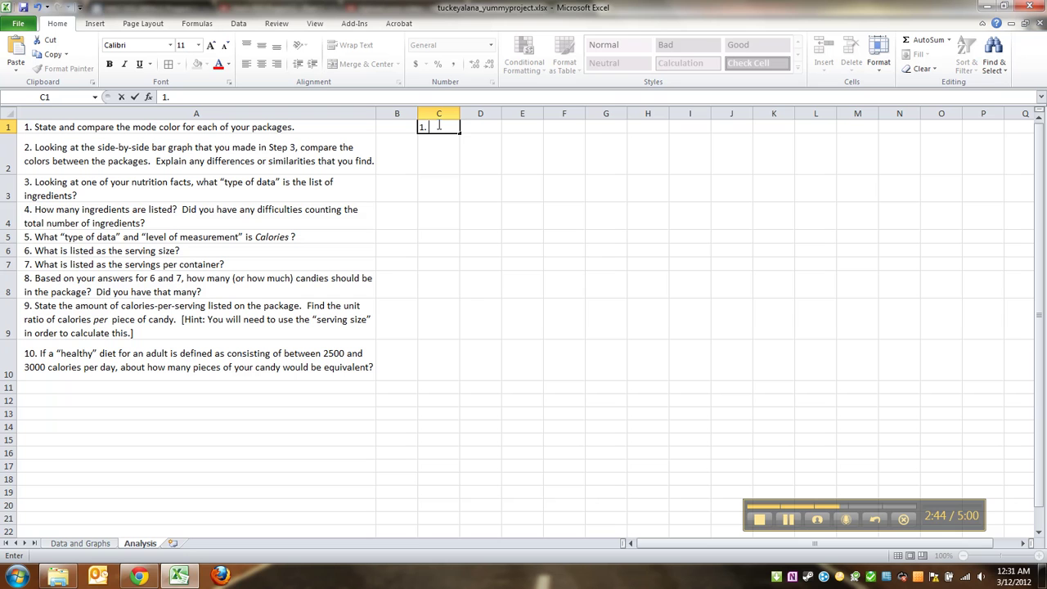
pyautogui.write('. State abnd')
pyautogui.press('BackSpace')
pyautogui.write('bnnd compare t')
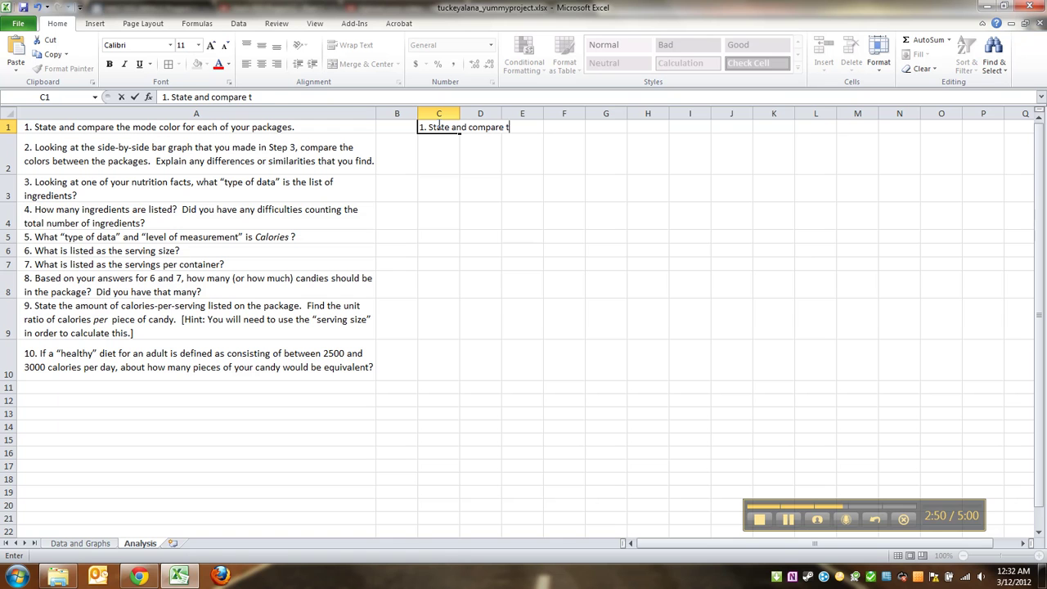
pyautogui.write('he mode color ')
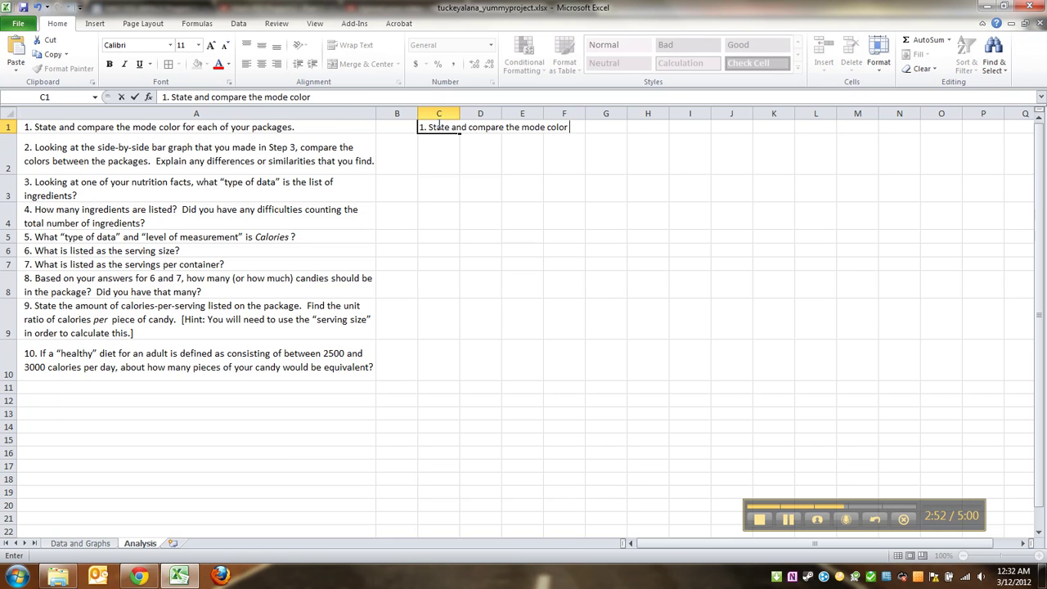
pyautogui.write('fgr each of your pacj')
pyautogui.press('BackSpace')
pyautogui.write('kages')
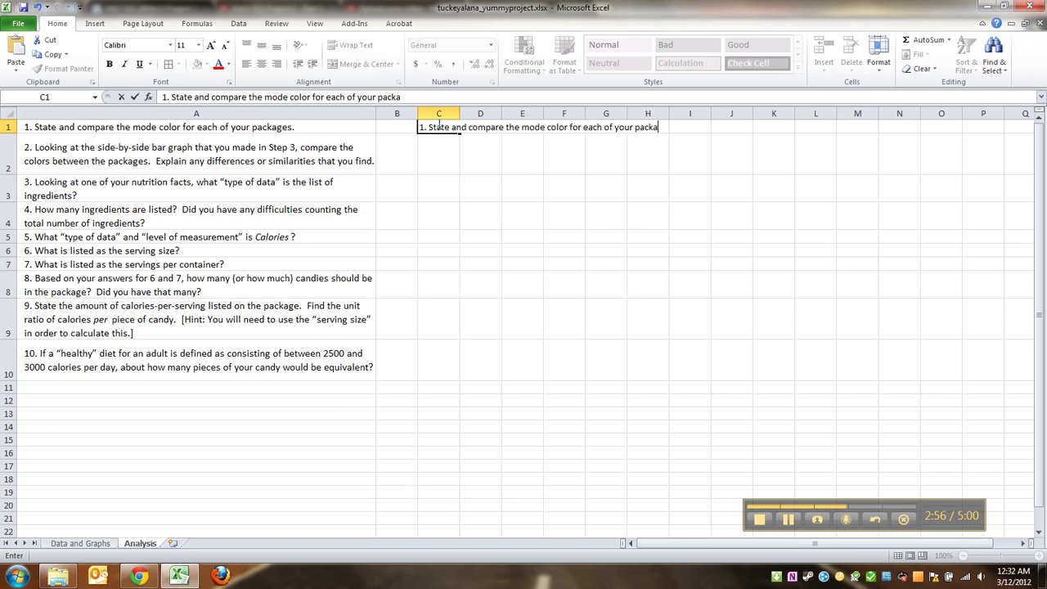
pyautogui.press('Return')
pyautogui.write('2')
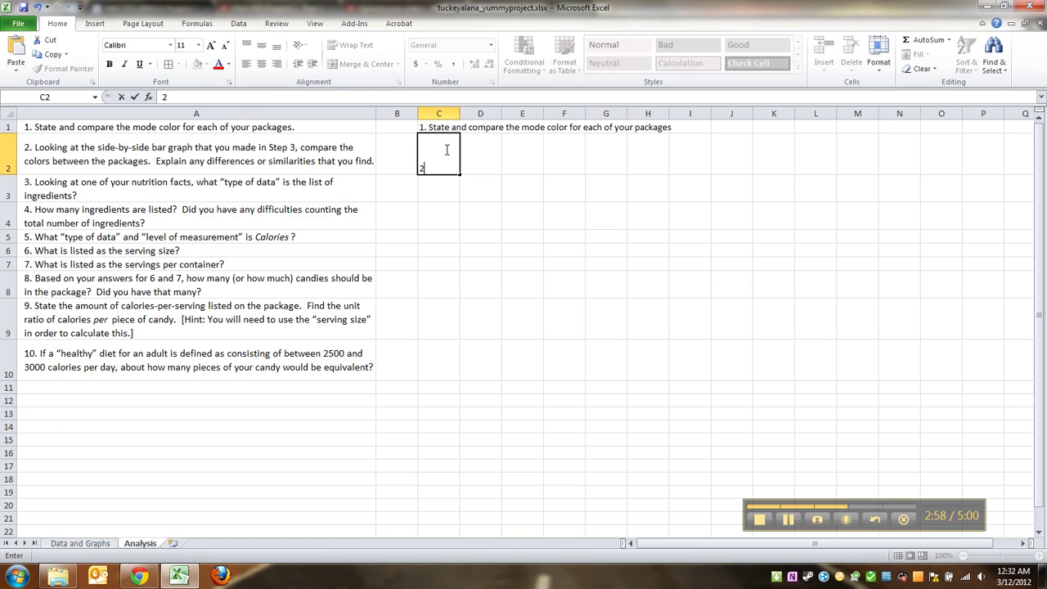
pyautogui.write('.')
pyautogui.click(509, 170)
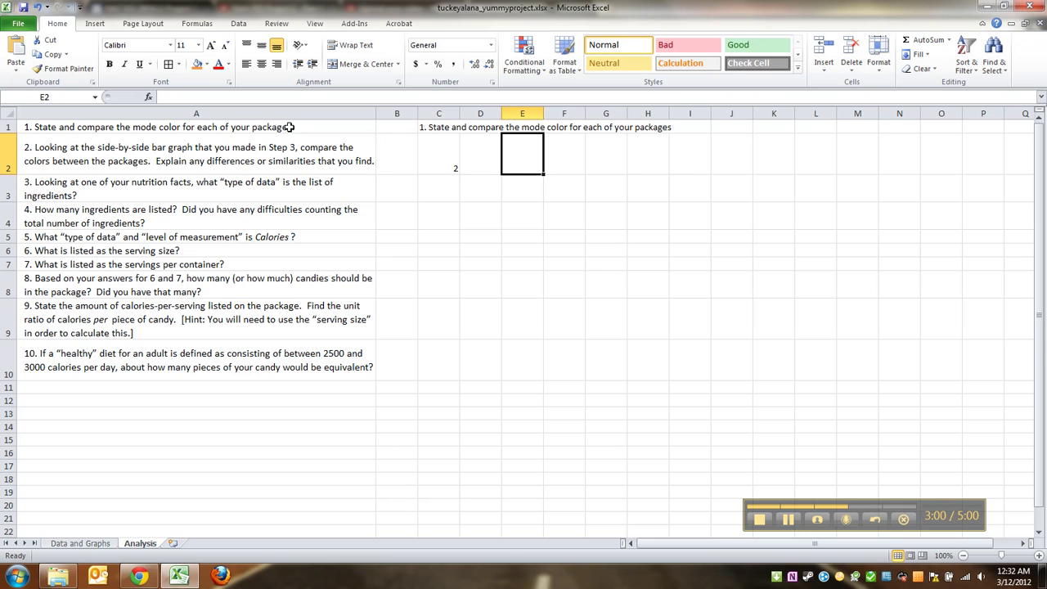
pyautogui.moveTo(453, 130); pyautogui.dragTo(450, 159)
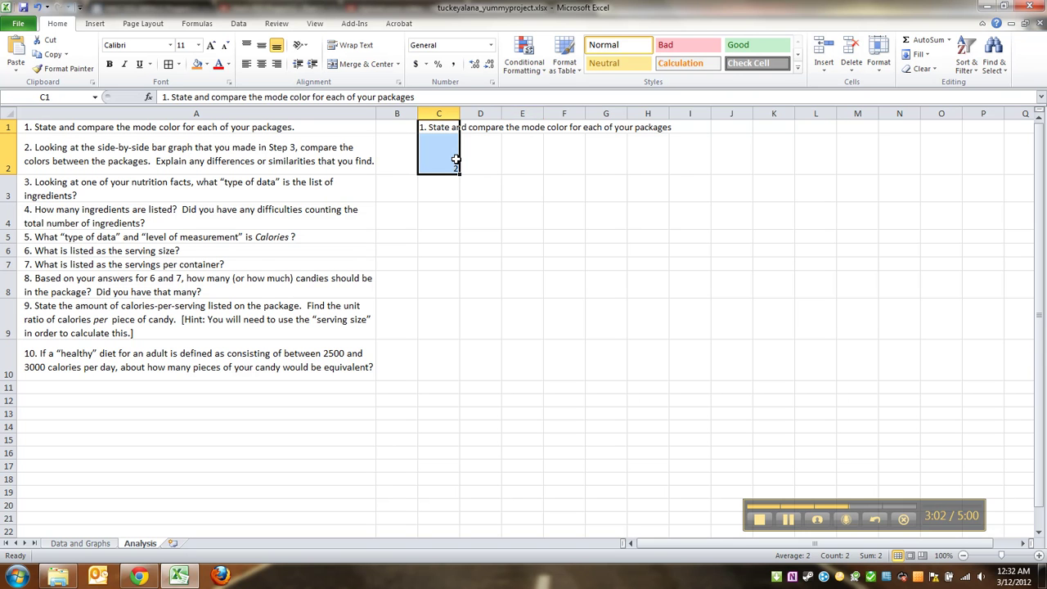
pyautogui.press('Delete')
pyautogui.press('Left')
pyautogui.press('Left')
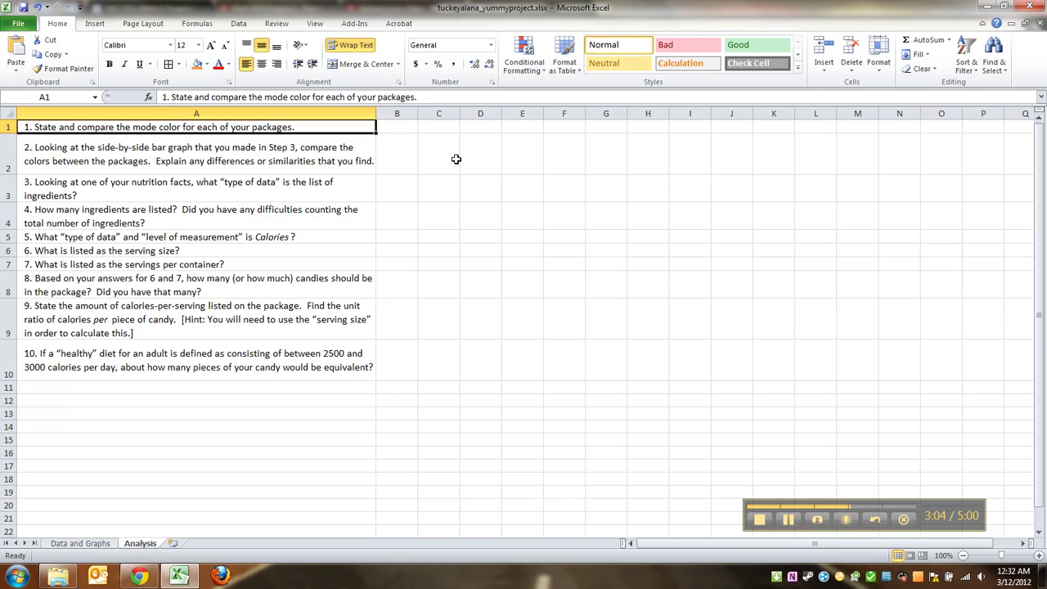
# Step: Bold the ten questions in column A
pyautogui.hotkey('shift', 'Down')
pyautogui.hotkey('shift', 'Down')
pyautogui.hotkey('shift', 'Down')
pyautogui.hotkey('shift', 'Down')
pyautogui.hotkey('shift', 'Down')
pyautogui.hotkey('shift', 'Down')
pyautogui.hotkey('shift', 'Down')
pyautogui.hotkey('shift', 'Down')
pyautogui.hotkey('shift', 'Down')
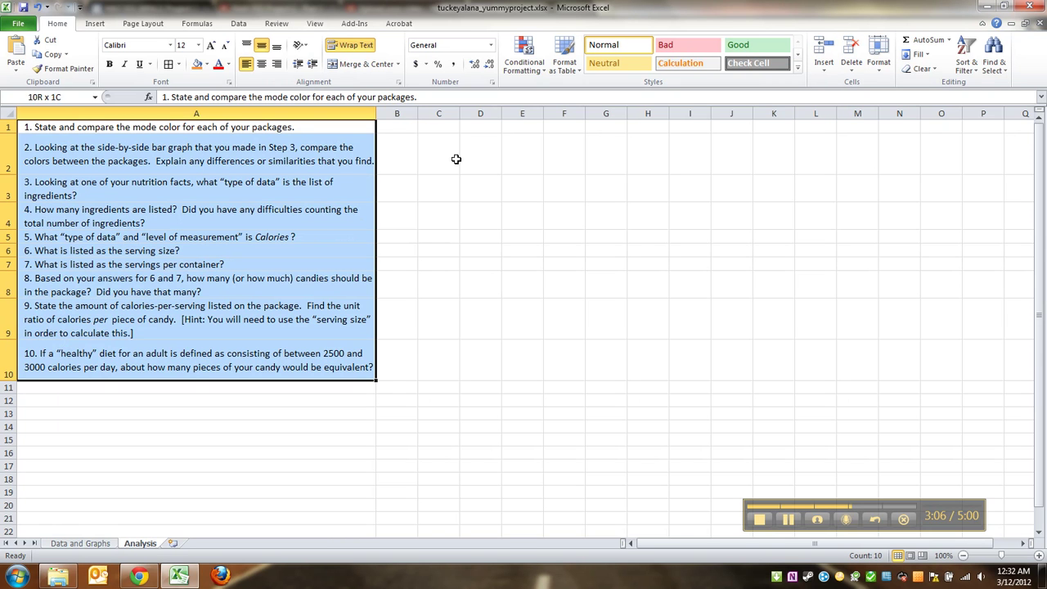
pyautogui.hotkey('ctrl', 'b')
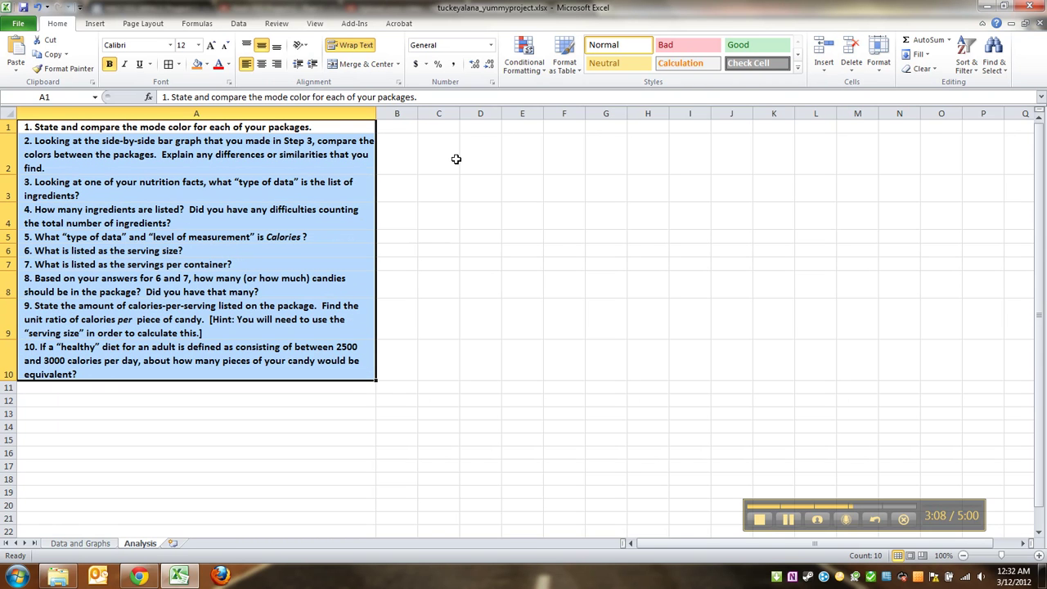
pyautogui.press('Down')
# Step: Enter the headings Package #1 in B1 and Package #2 in D1
pyautogui.press('Right')
pyautogui.press('Up')
pyautogui.press('Right')
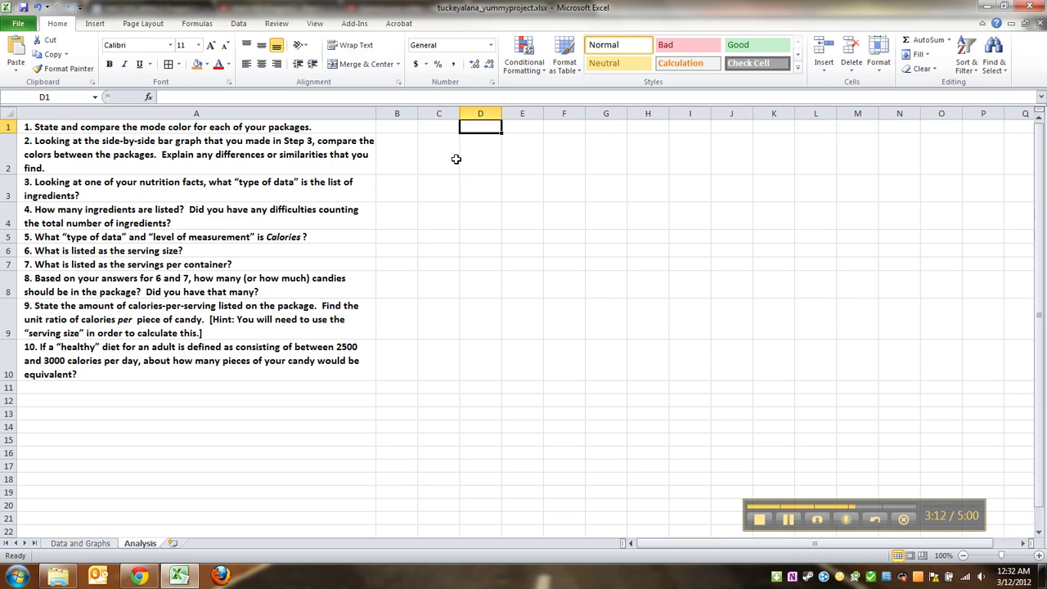
pyautogui.press('Left')
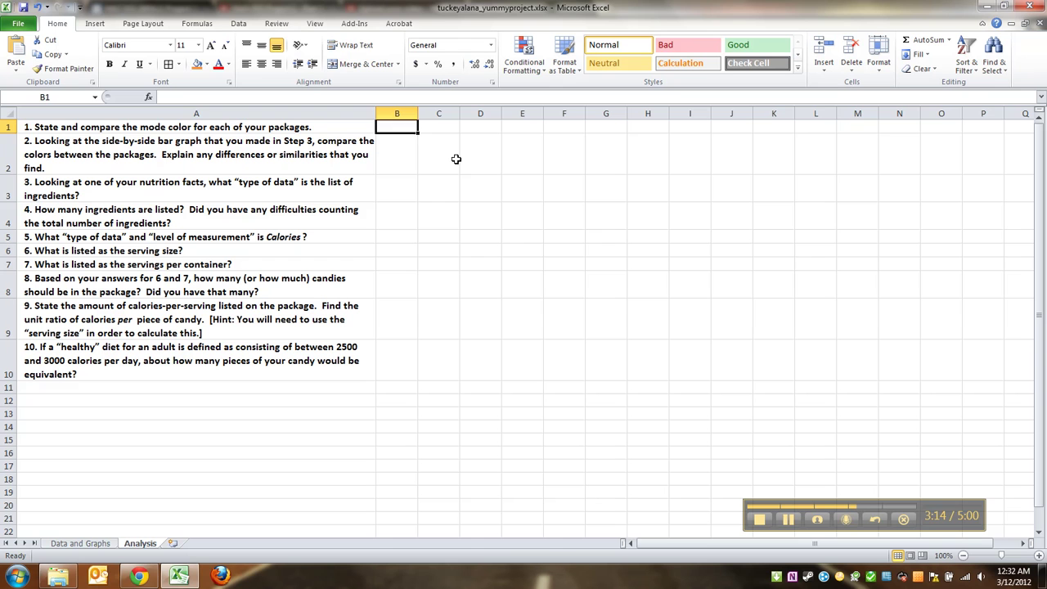
pyautogui.press('Left')
pyautogui.press('Right')
pyautogui.press('Right')
pyautogui.press('Left')
pyautogui.write('P')
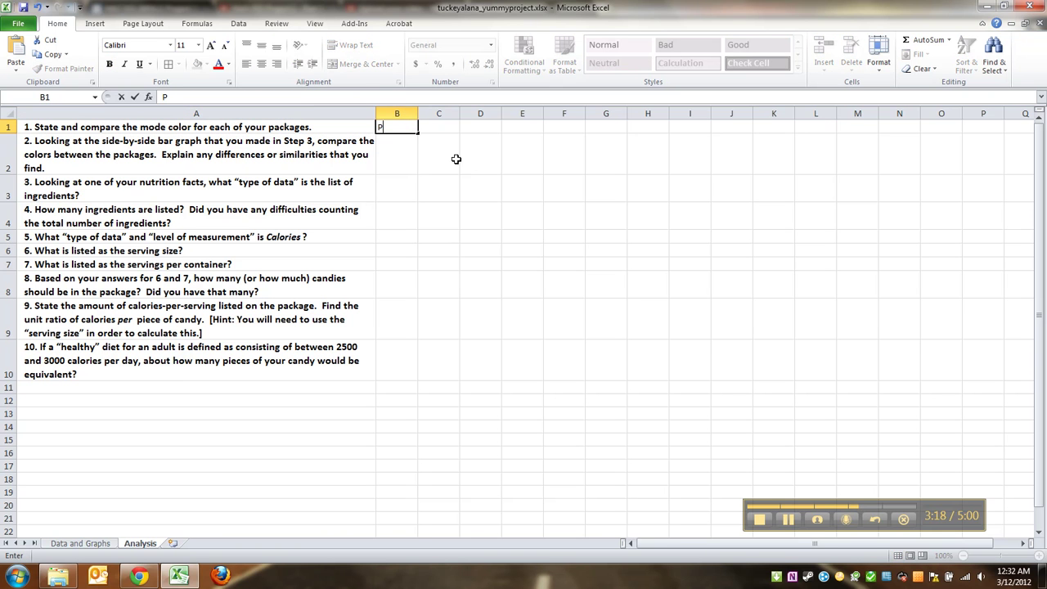
pyautogui.write('age #')
pyautogui.press('Tab')
pyautogui.press('Tab')
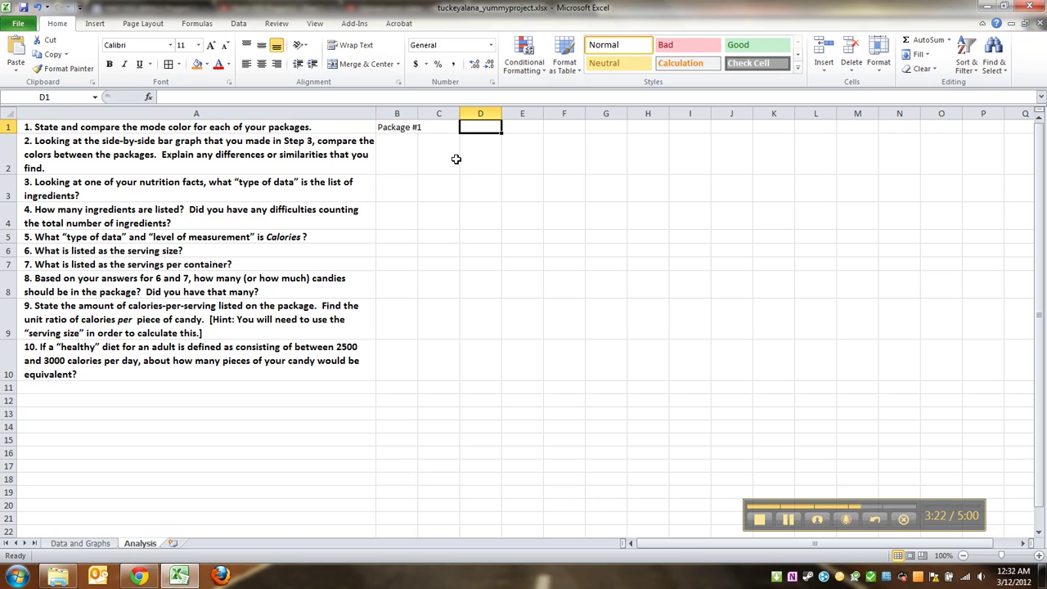
pyautogui.write('Package')
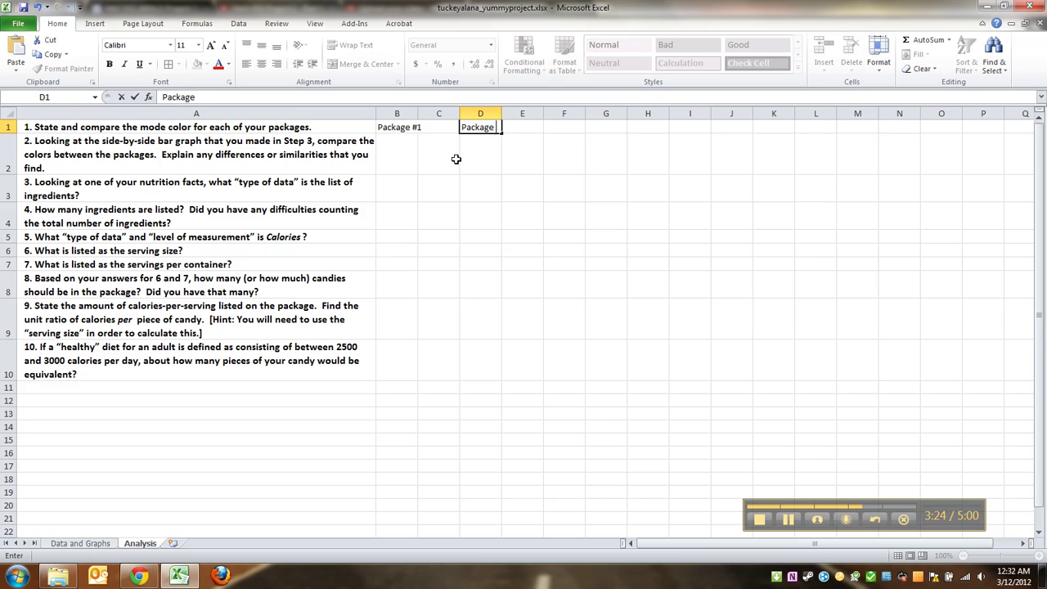
pyautogui.write(' #2')
pyautogui.press('Tab')
# Step: Check the Package #1 and Package #2 headings and their answer cells
pyautogui.moveTo(402, 119); pyautogui.dragTo(505, 114)
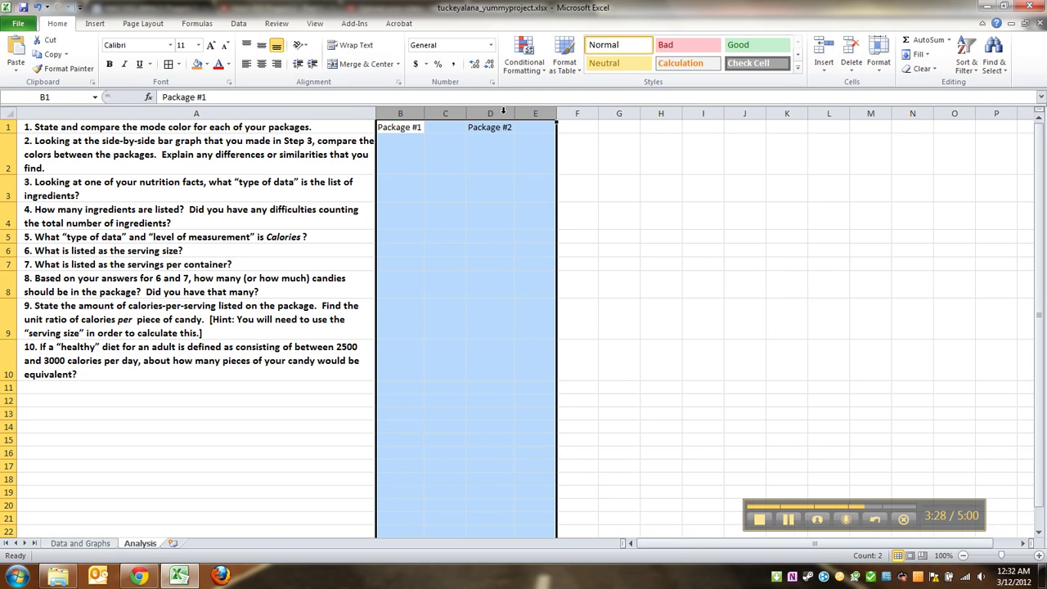
pyautogui.click(411, 131)
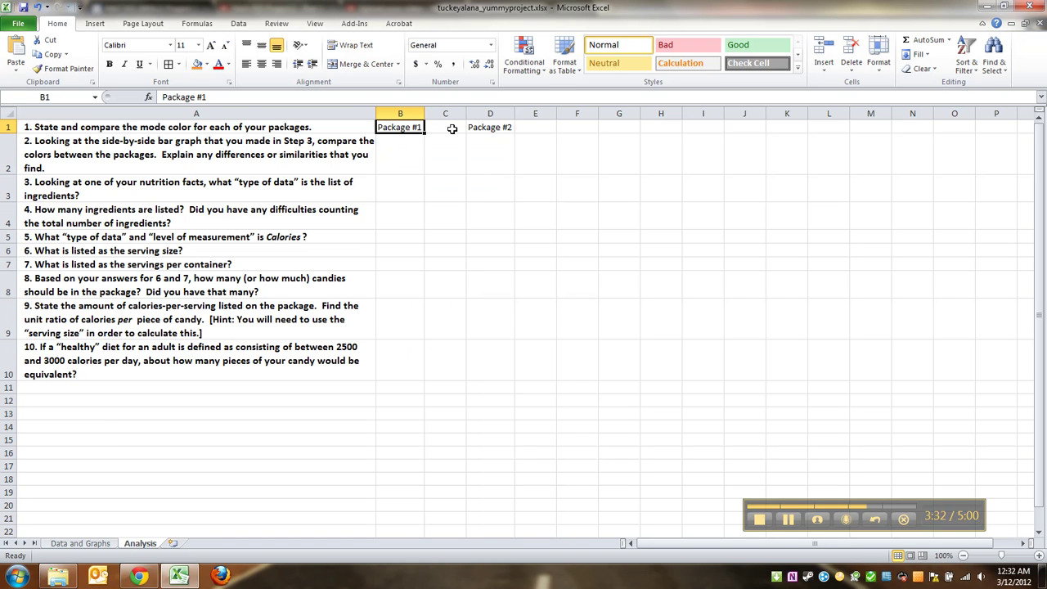
pyautogui.click(451, 128)
pyautogui.press('Right')
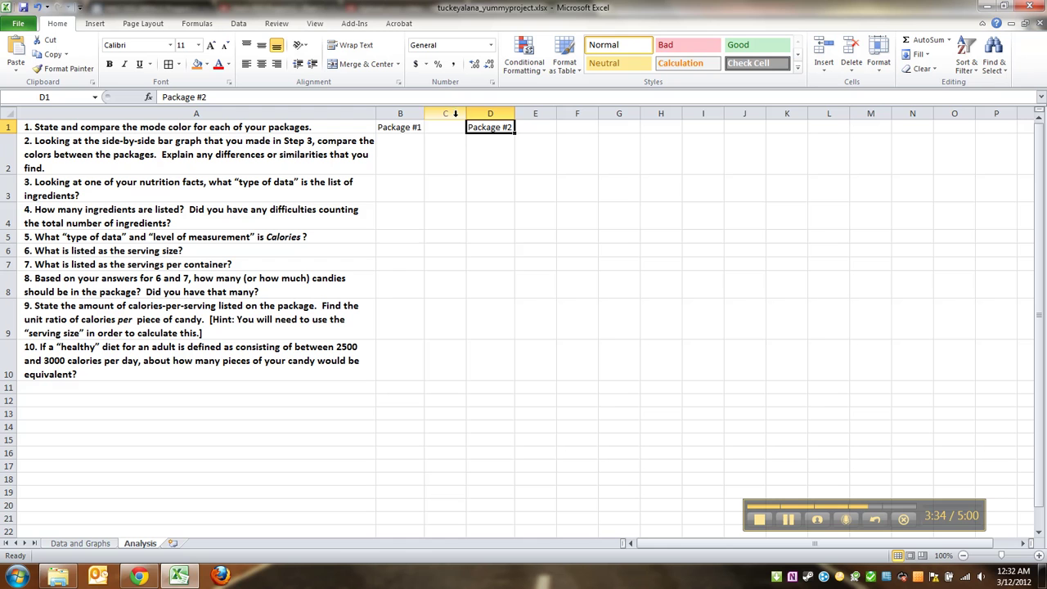
pyautogui.click(404, 124)
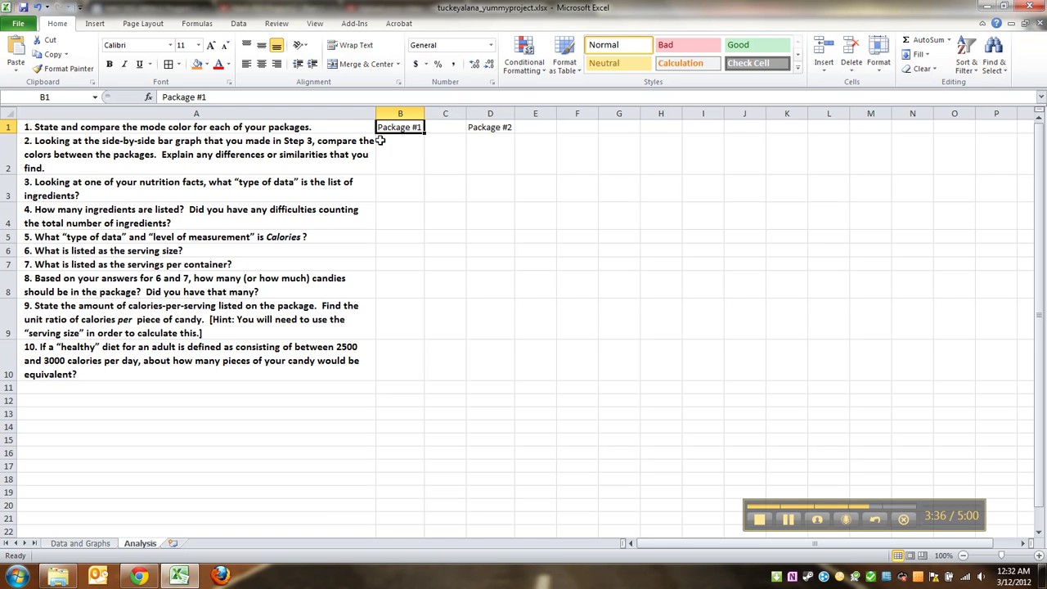
pyautogui.click(387, 182)
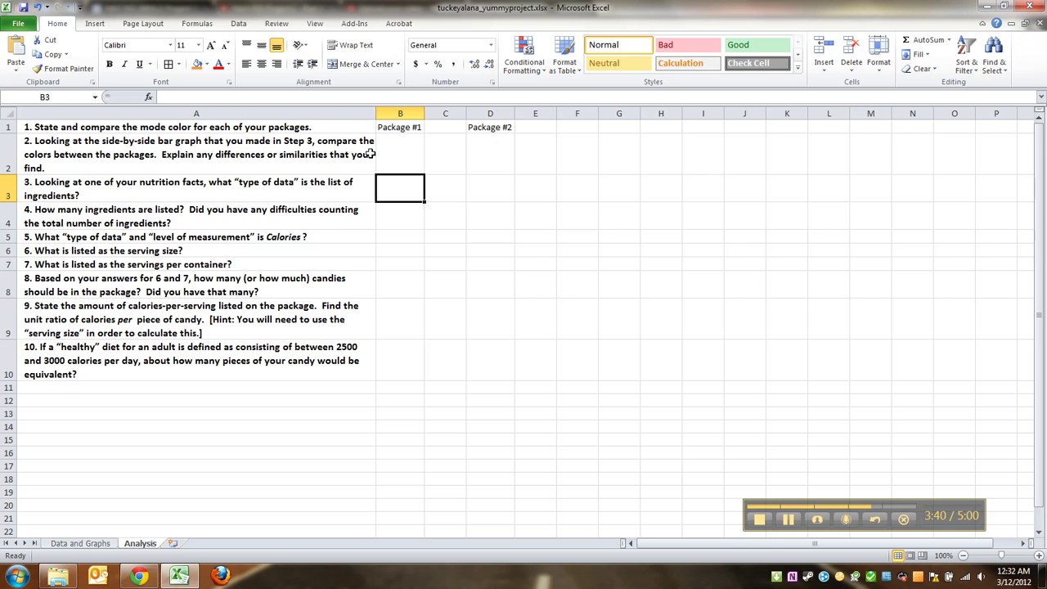
pyautogui.click(501, 143)
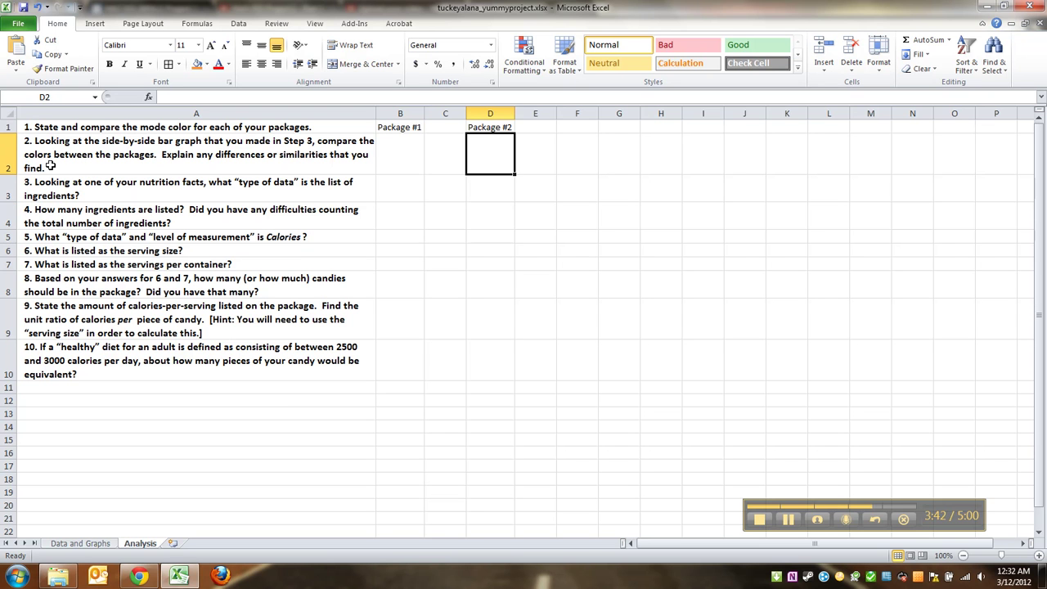
pyautogui.click(400, 128)
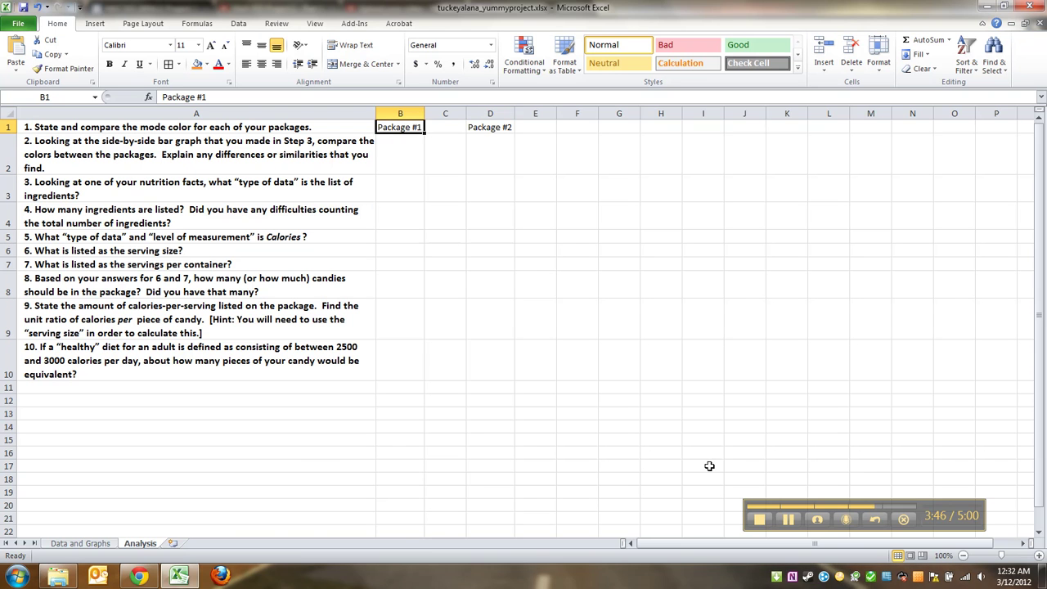
pyautogui.click(789, 521)
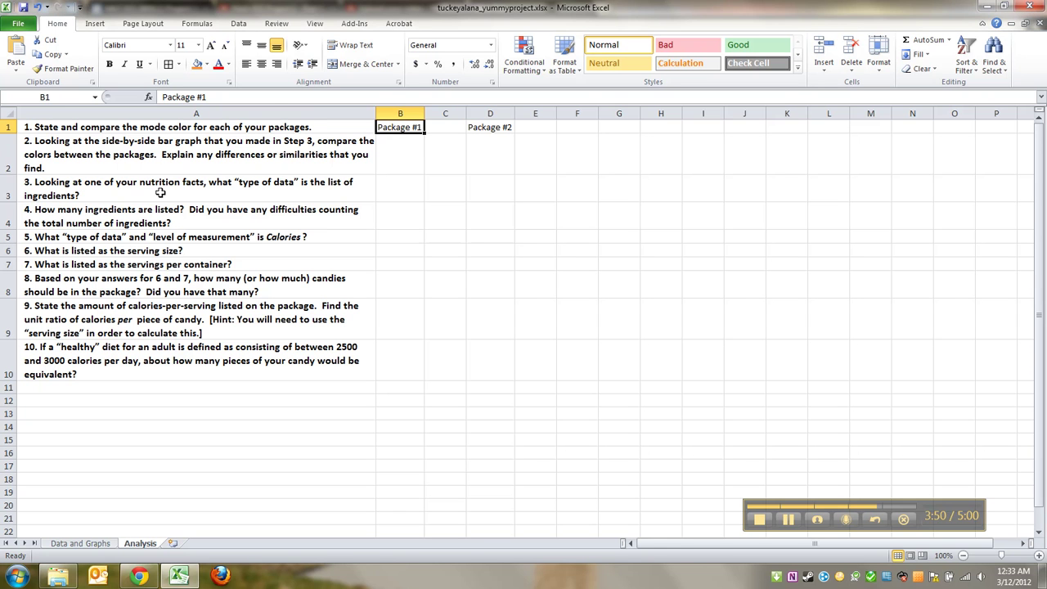
pyautogui.click(64, 153)
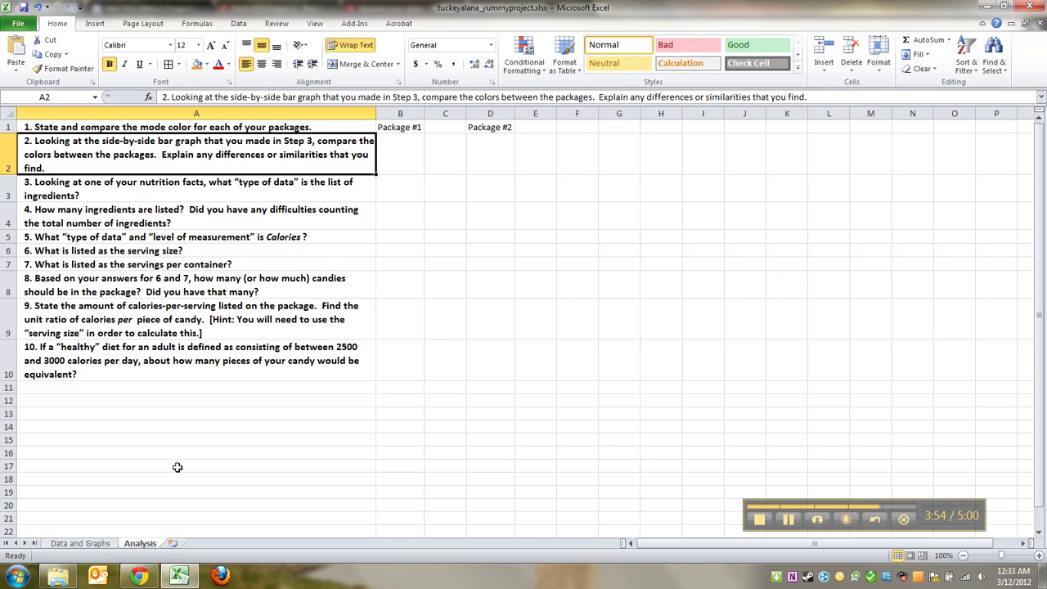
pyautogui.click(416, 300)
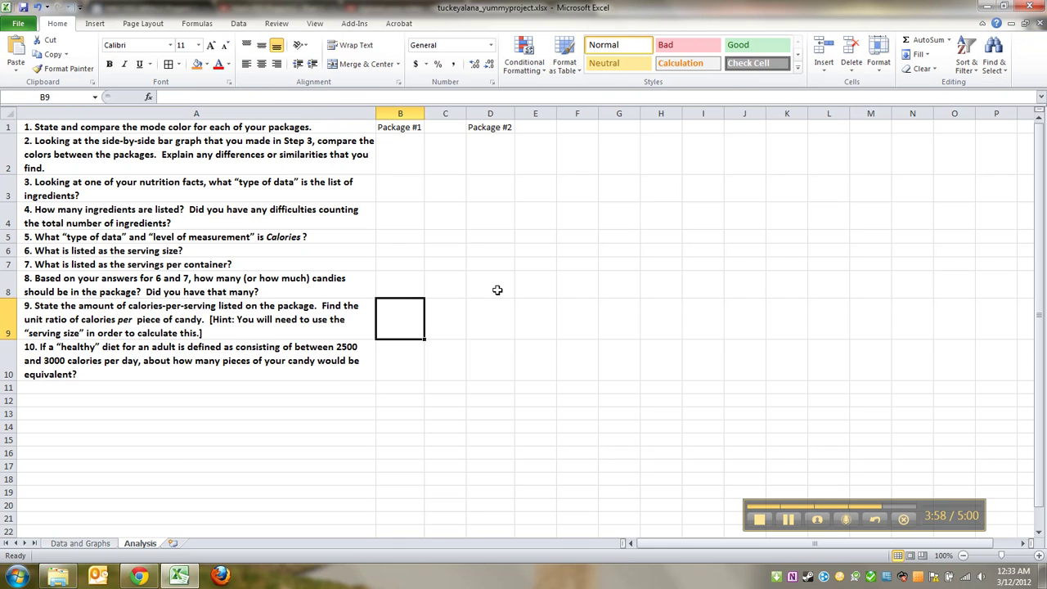
pyautogui.click(468, 314)
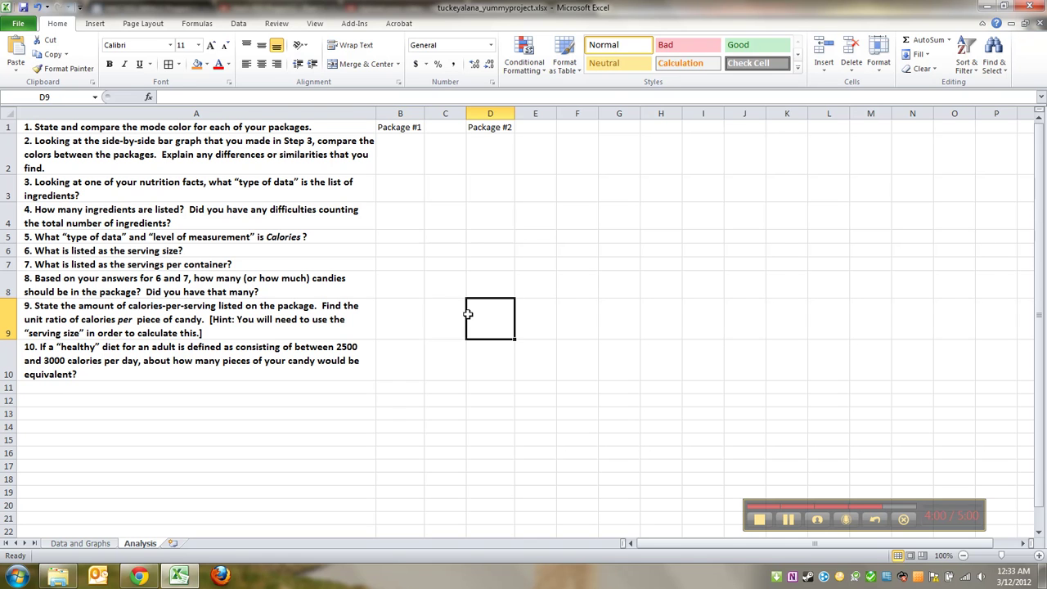
pyautogui.write('=25')
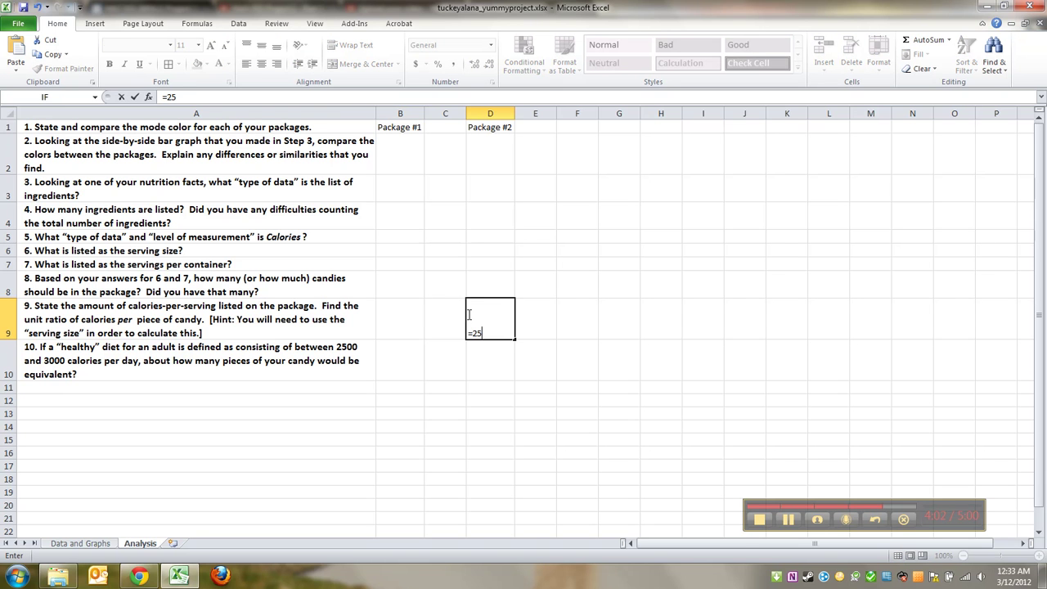
pyautogui.write('/300')
pyautogui.press('Return')
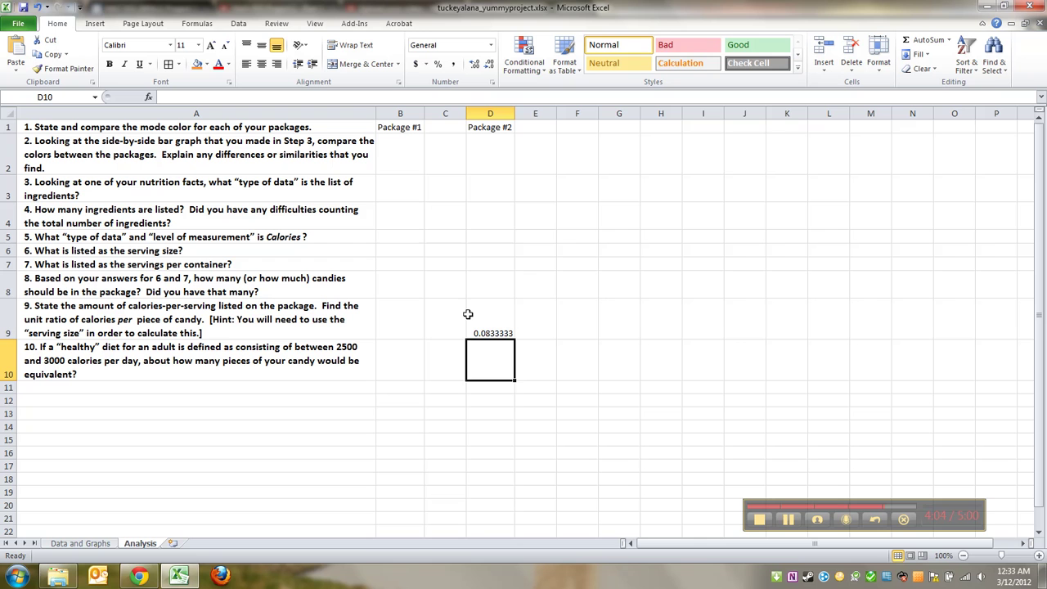
pyautogui.click(467, 314)
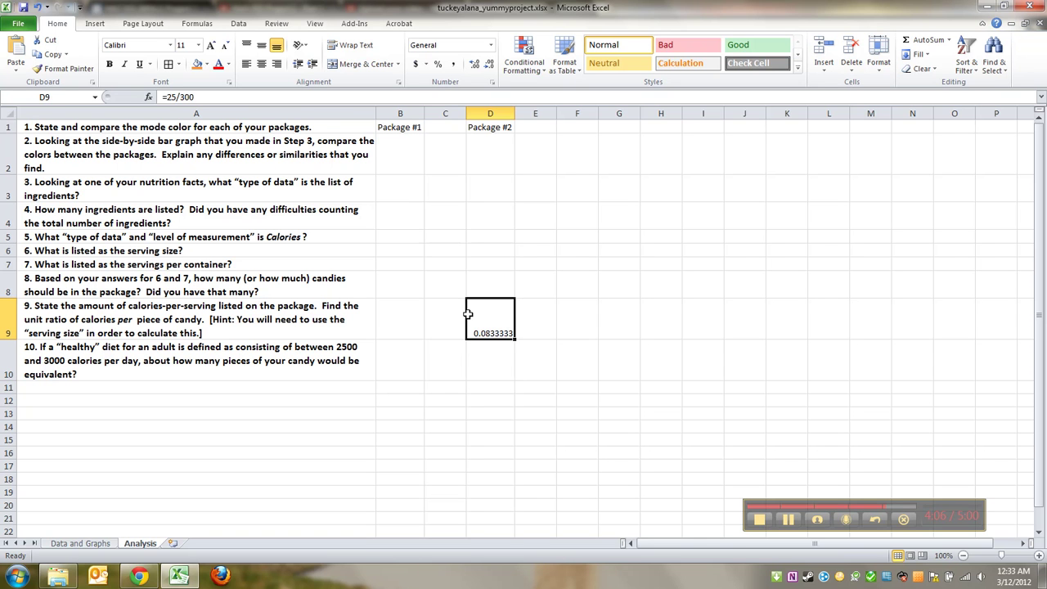
pyautogui.press('Delete')
pyautogui.press('Up')
pyautogui.press('Left')
pyautogui.press('Left')
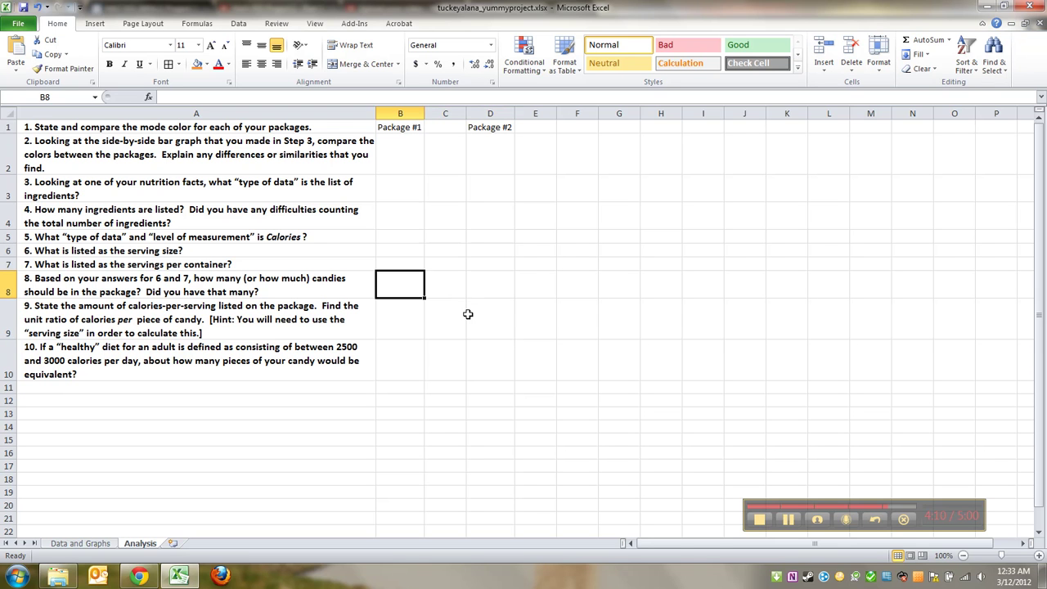
pyautogui.press('Down')
pyautogui.press('Right')
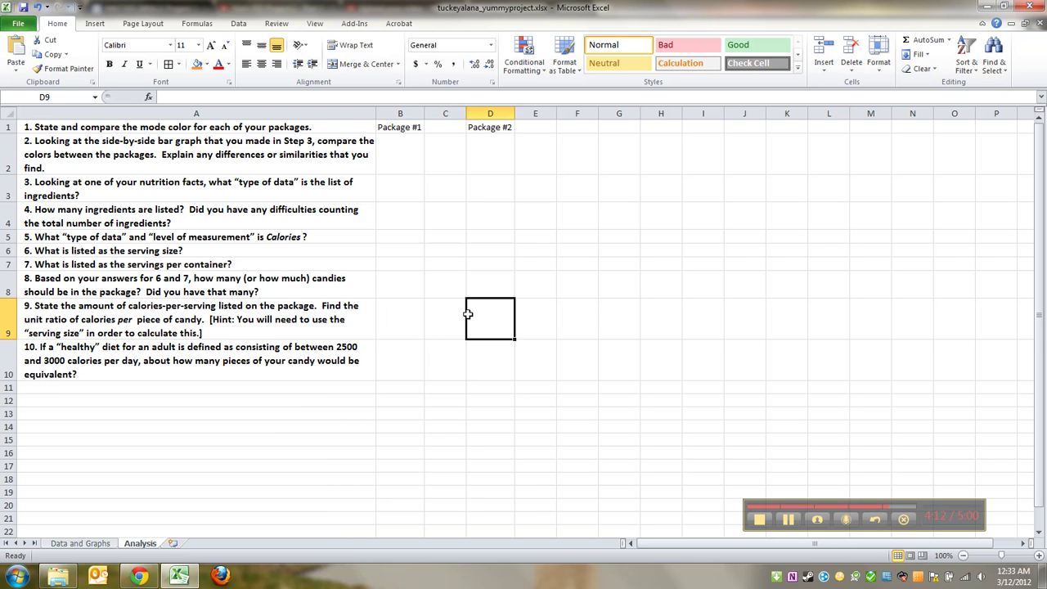
# Step: Select the question and Package answer ranges to review the layout
pyautogui.click(790, 518)
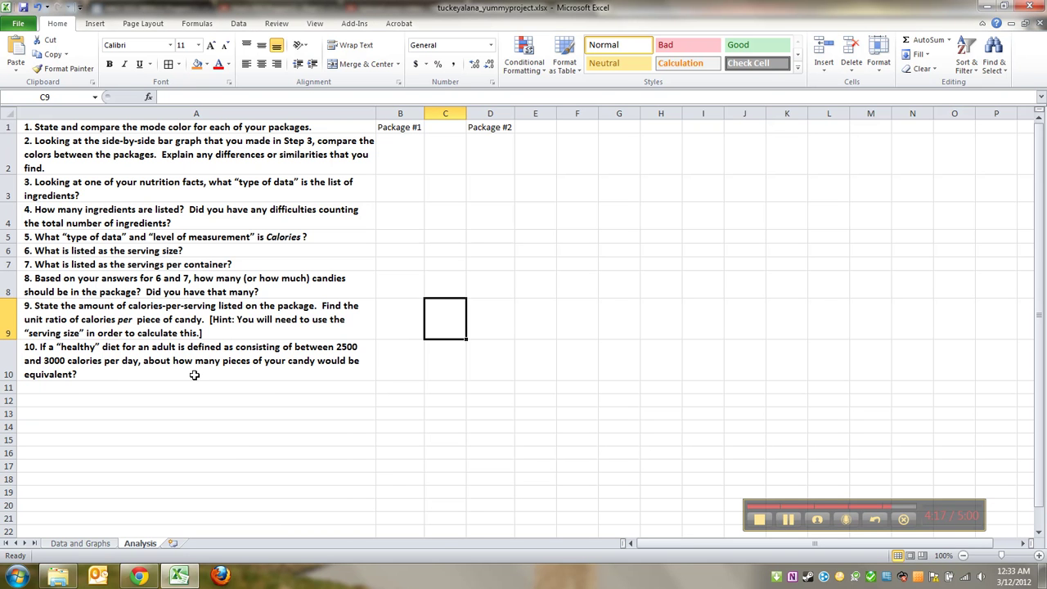
pyautogui.moveTo(194, 374); pyautogui.dragTo(269, 330)
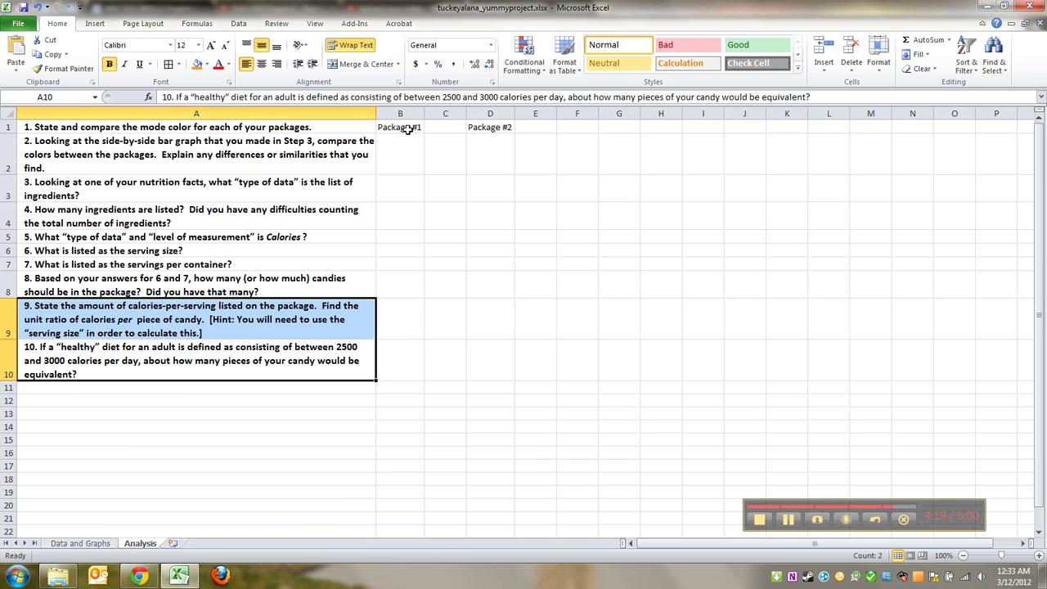
pyautogui.moveTo(406, 129); pyautogui.dragTo(489, 346)
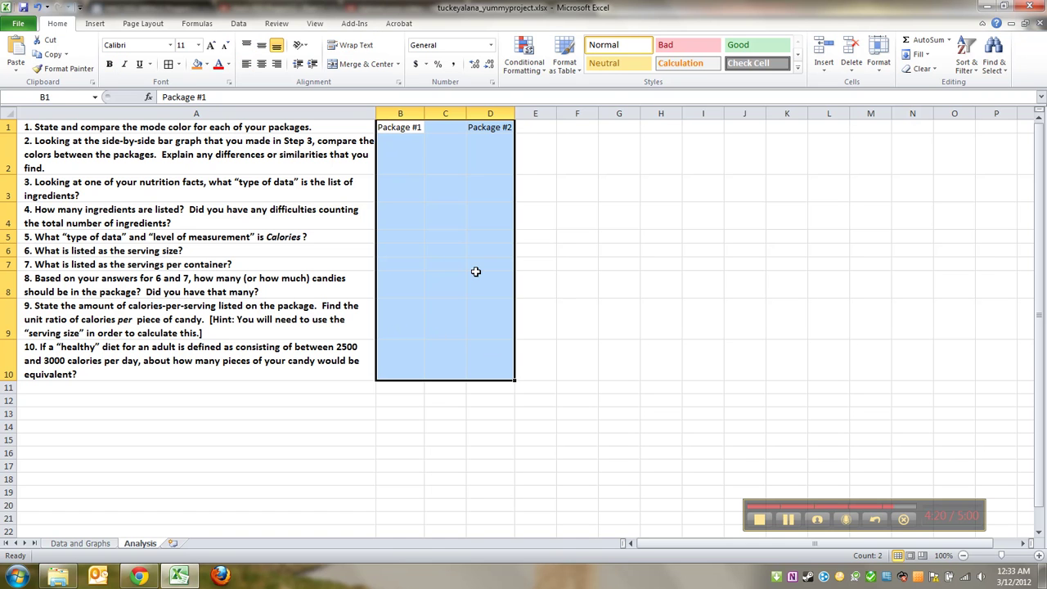
pyautogui.click(405, 113)
pyautogui.moveTo(405, 152); pyautogui.dragTo(783, 307)
pyautogui.click(567, 283)
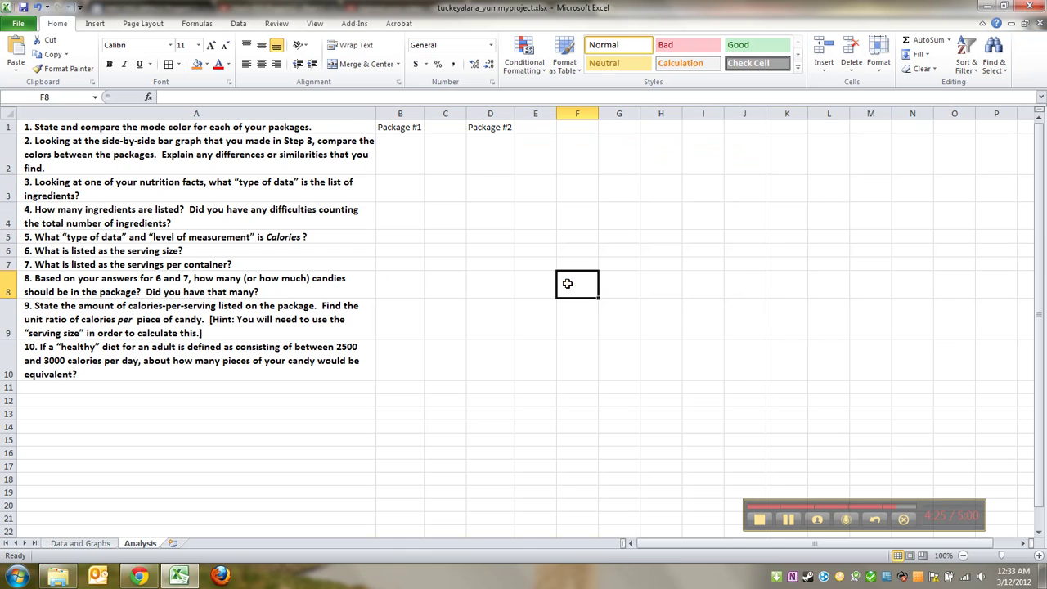
# Step: Insert a new column B before Package #1 and head it #1
pyautogui.click(395, 113)
pyautogui.rightClick(393, 114)
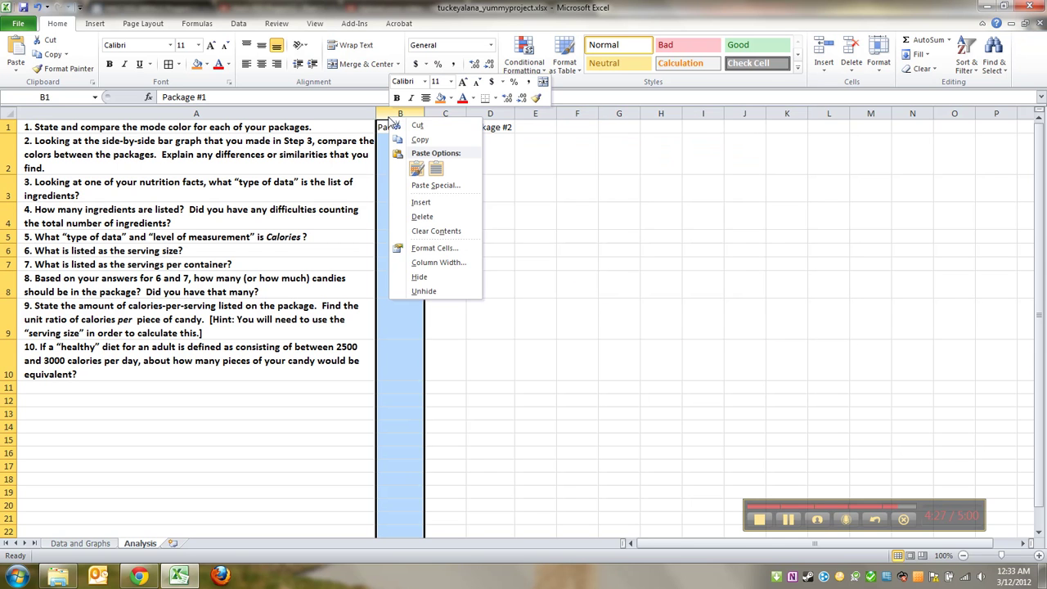
pyautogui.click(422, 203)
pyautogui.click(428, 206)
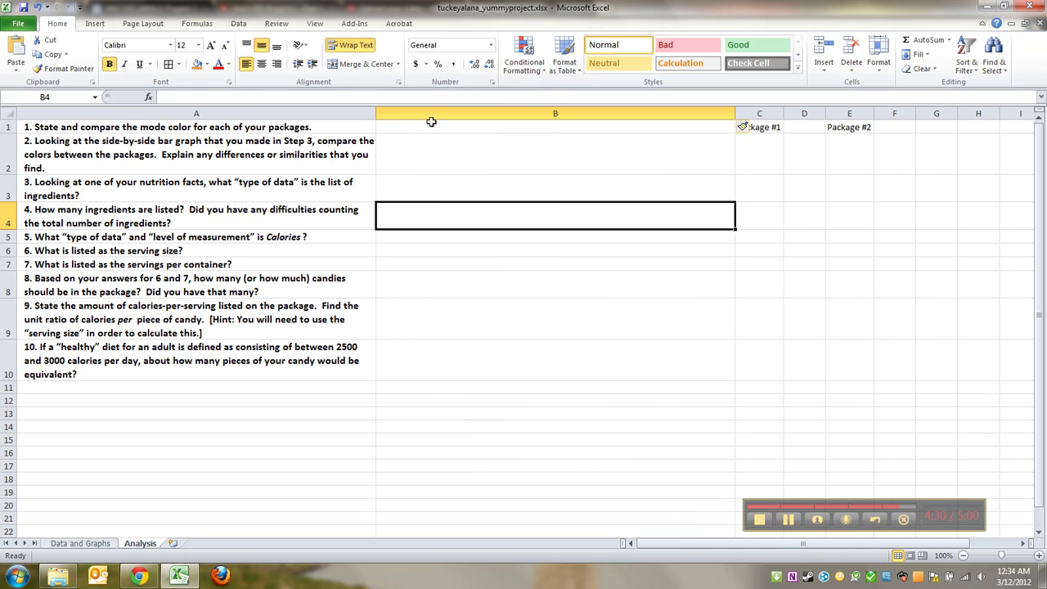
pyautogui.click(434, 128)
pyautogui.write('#1')
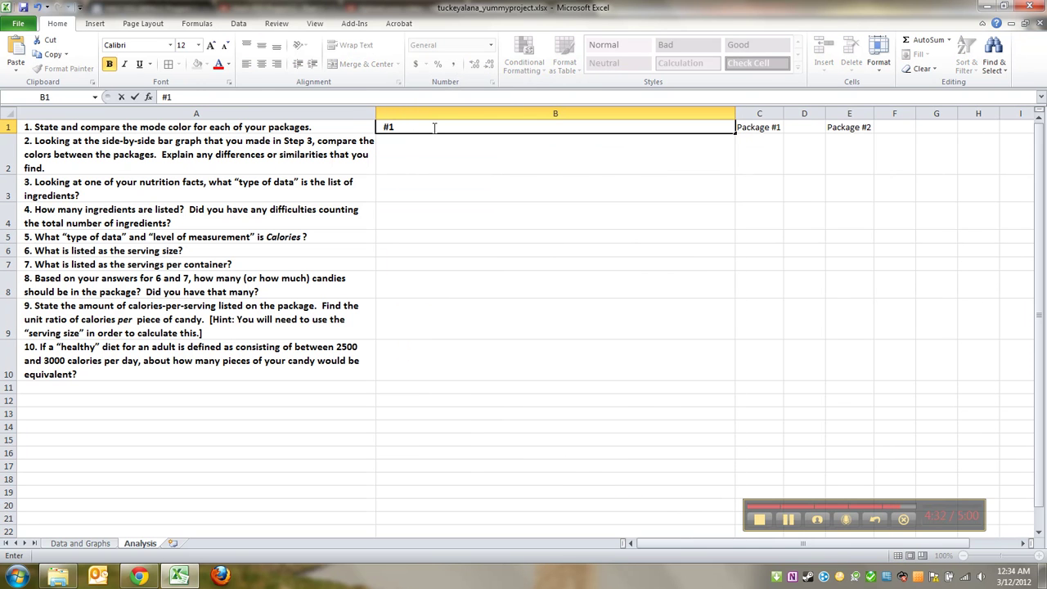
pyautogui.press('Return')
pyautogui.press('Right')
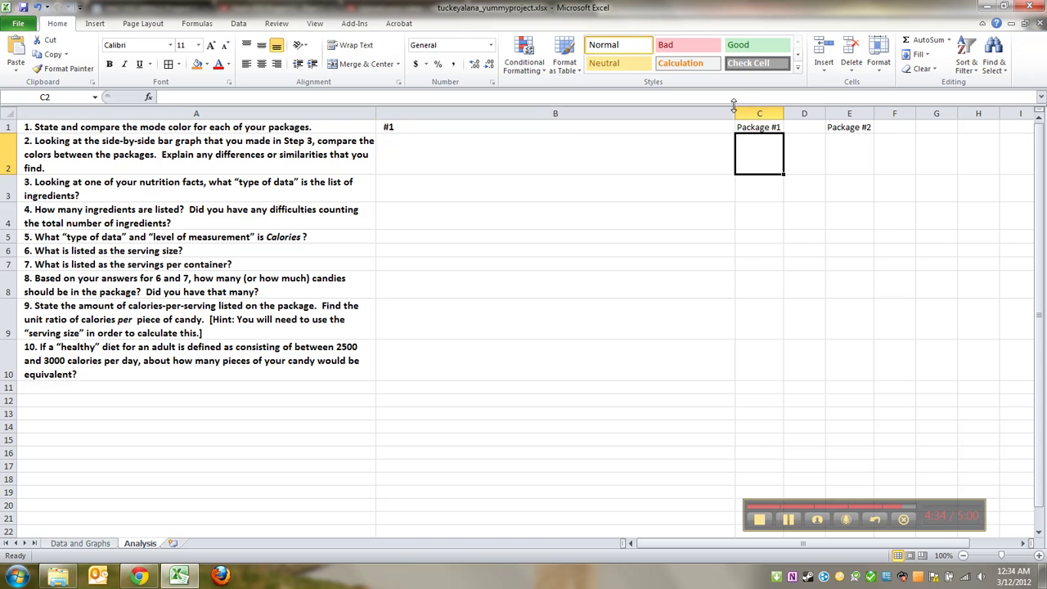
# Step: Narrow the new #1 column and select the header row cells
pyautogui.moveTo(734, 113); pyautogui.dragTo(425, 115)
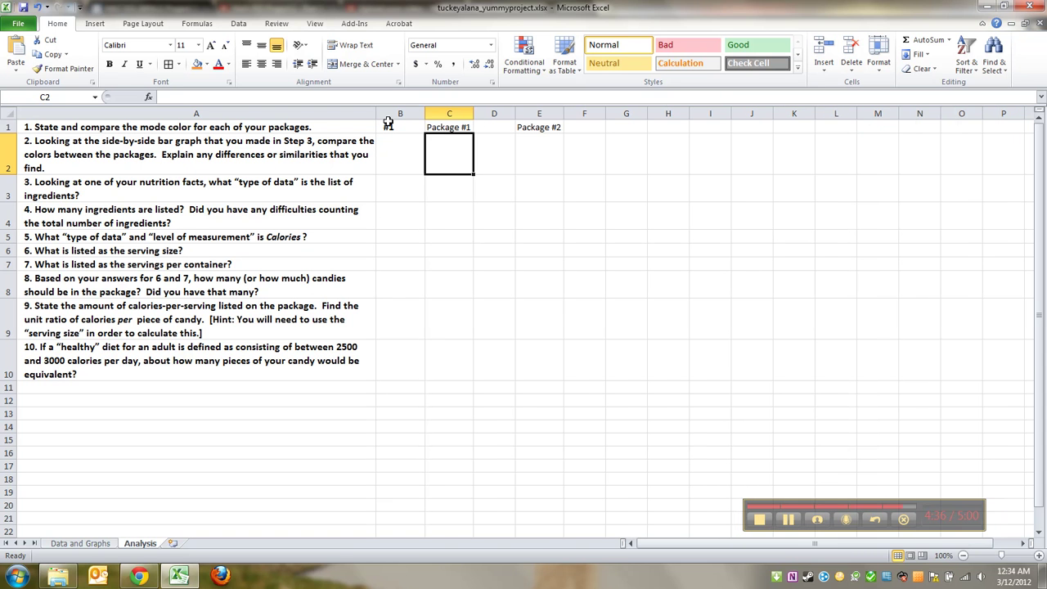
pyautogui.click(391, 124)
pyautogui.hotkey('shift', 'Down')
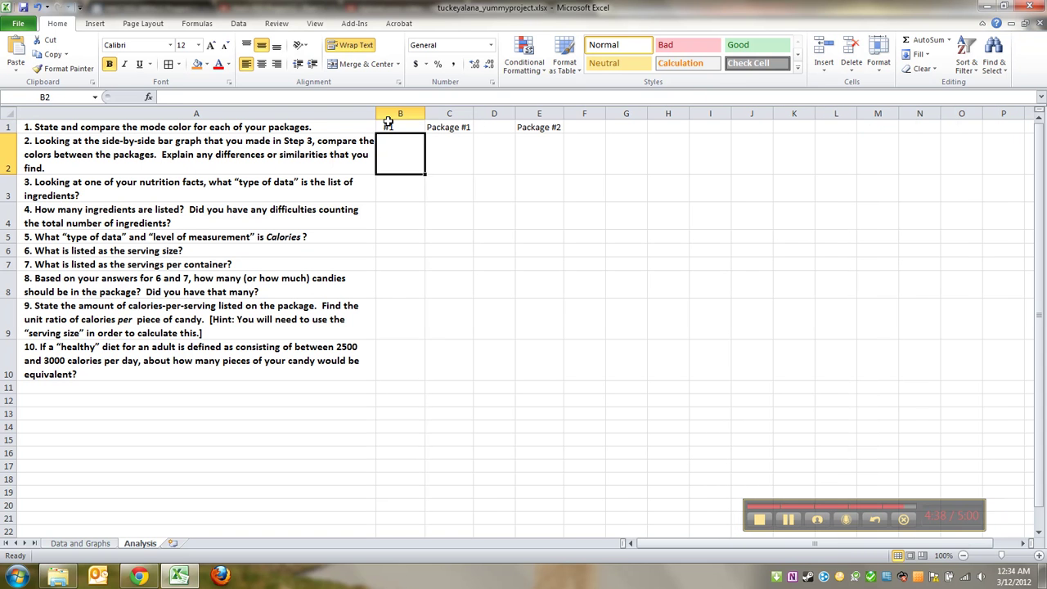
pyautogui.hotkey('shift', 'Up')
pyautogui.hotkey('shift', 'Right')
pyautogui.hotkey('shift', 'Right')
pyautogui.hotkey('shift', 'Right')
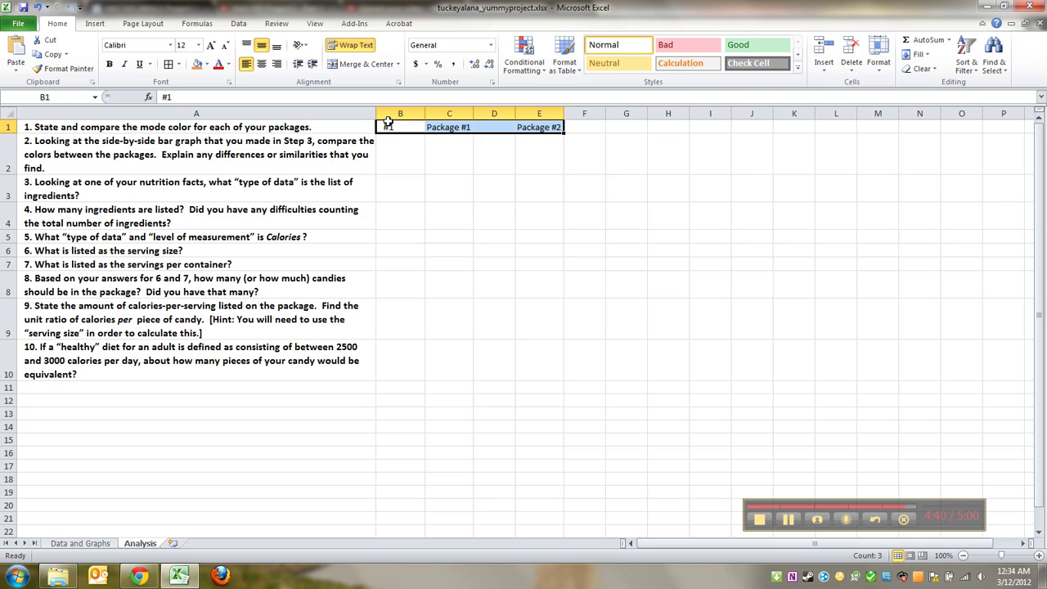
pyautogui.press('Left')
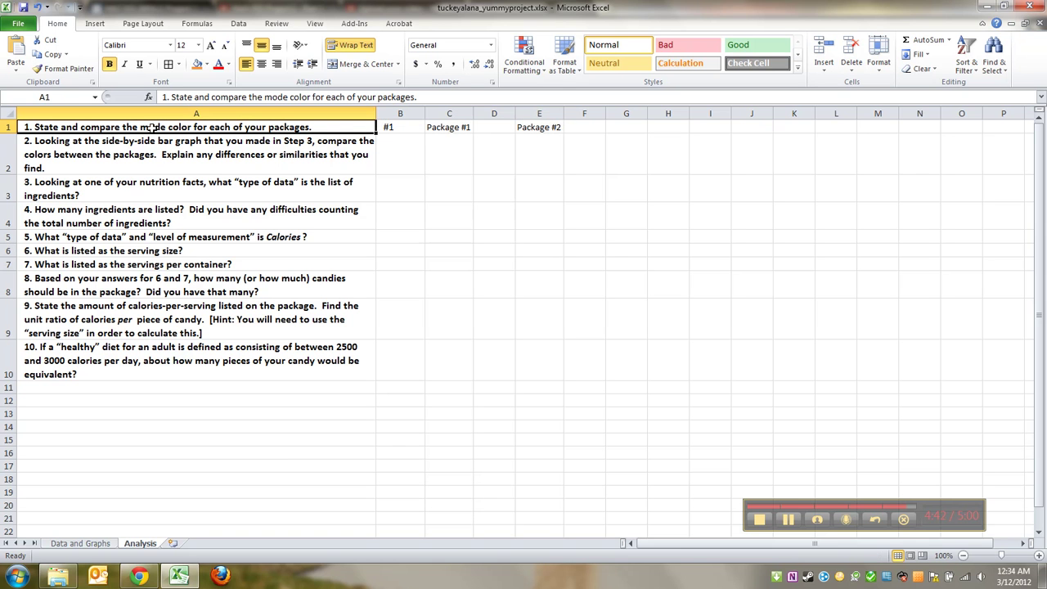
# Step: Fill question row 1 (A1:F1) with yellow
pyautogui.moveTo(152, 126); pyautogui.dragTo(573, 127)
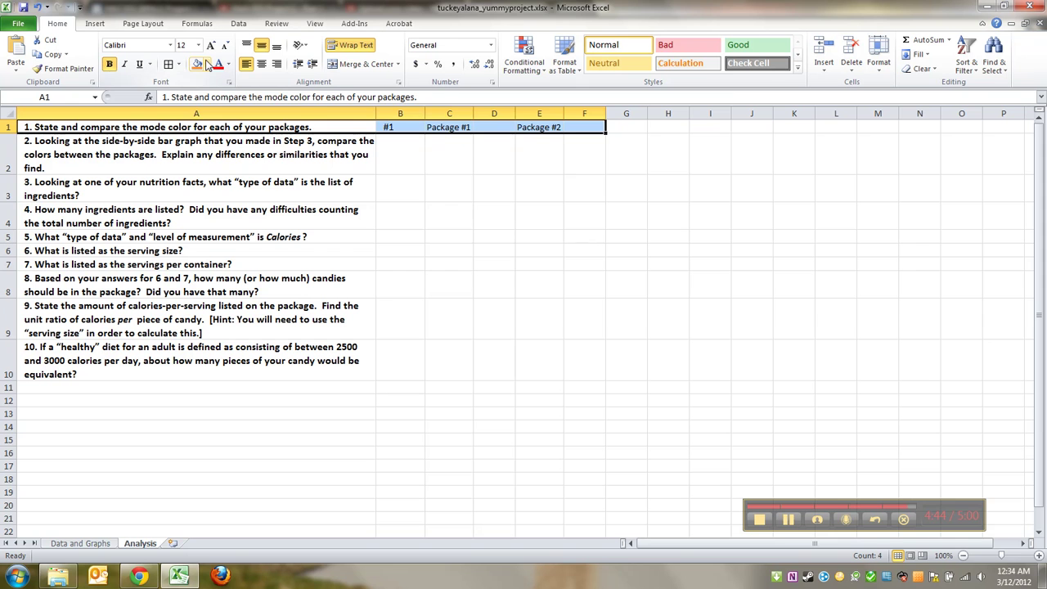
pyautogui.click(207, 65)
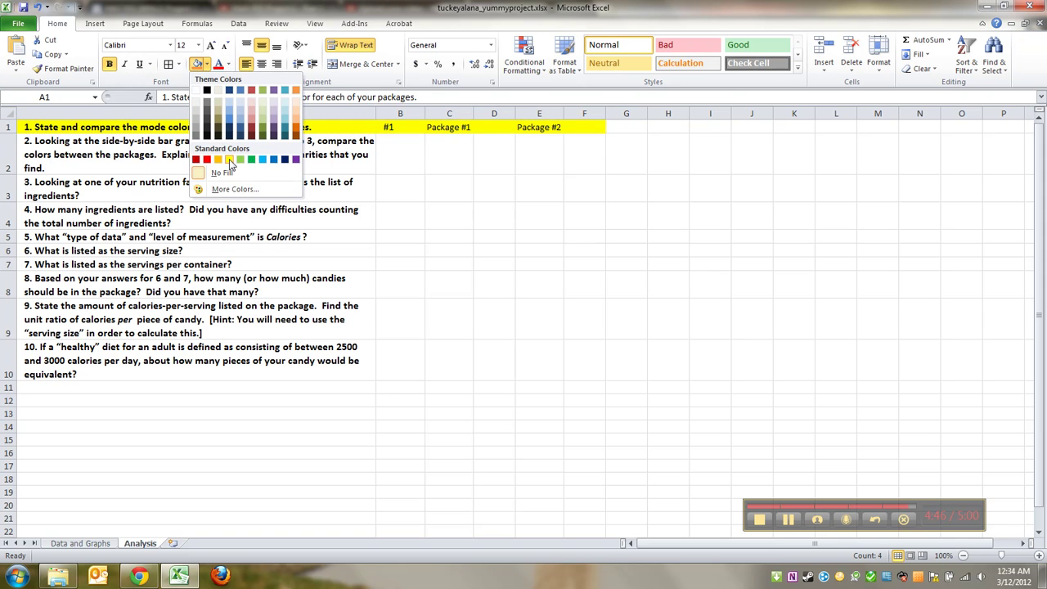
pyautogui.click(230, 160)
# Step: Apply the same yellow fill to question row 3 (A3:F3) and deselect it to check
pyautogui.moveTo(170, 186); pyautogui.dragTo(573, 182)
pyautogui.click(197, 65)
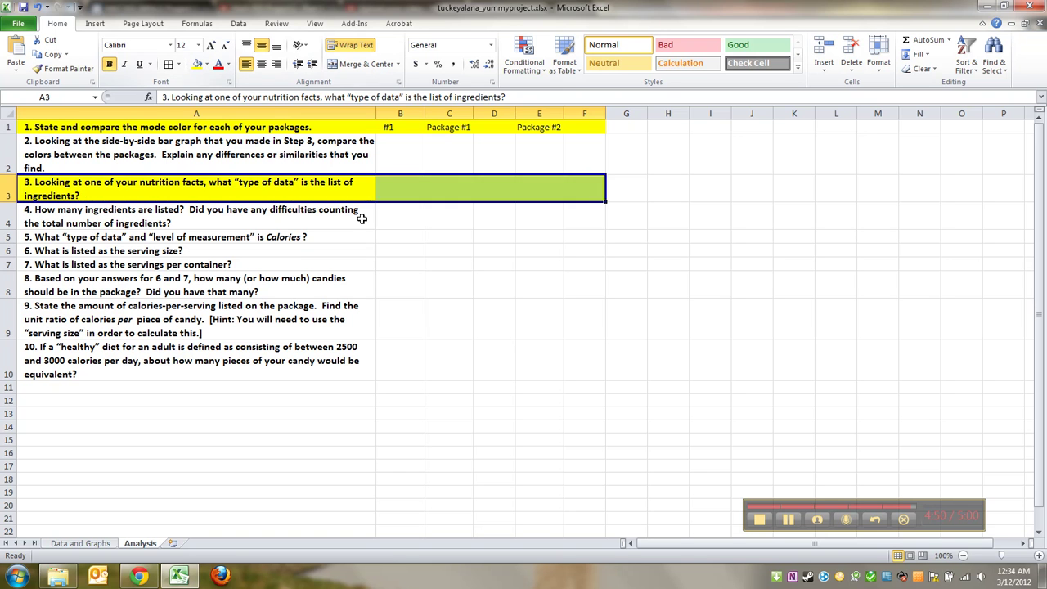
pyautogui.click(361, 219)
# Step: Select the number and answer cells for questions 2, 3 and 4
pyautogui.click(410, 155)
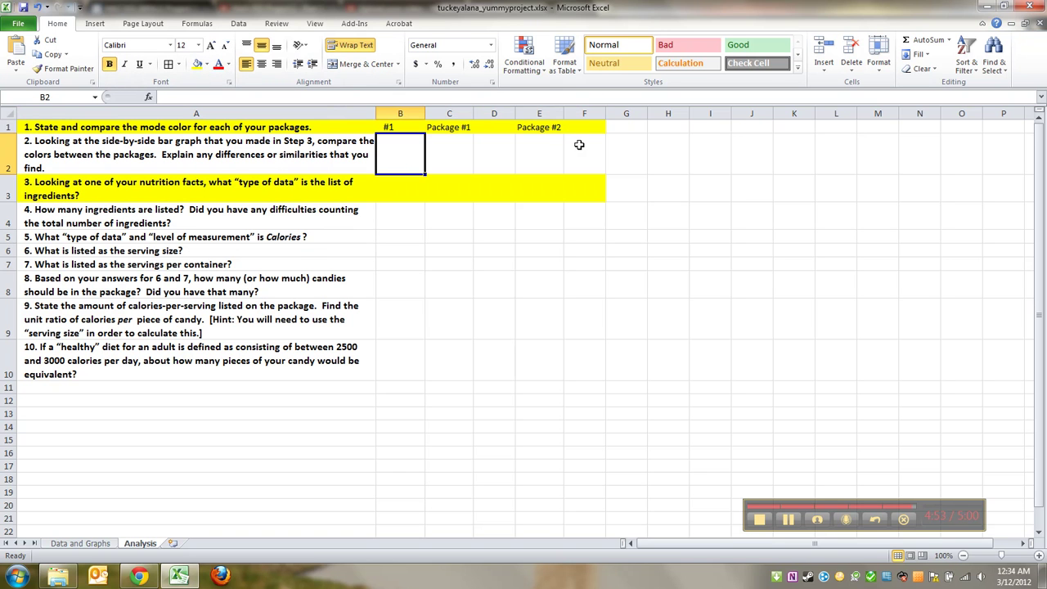
pyautogui.moveTo(554, 147); pyautogui.dragTo(401, 157)
pyautogui.click(390, 193)
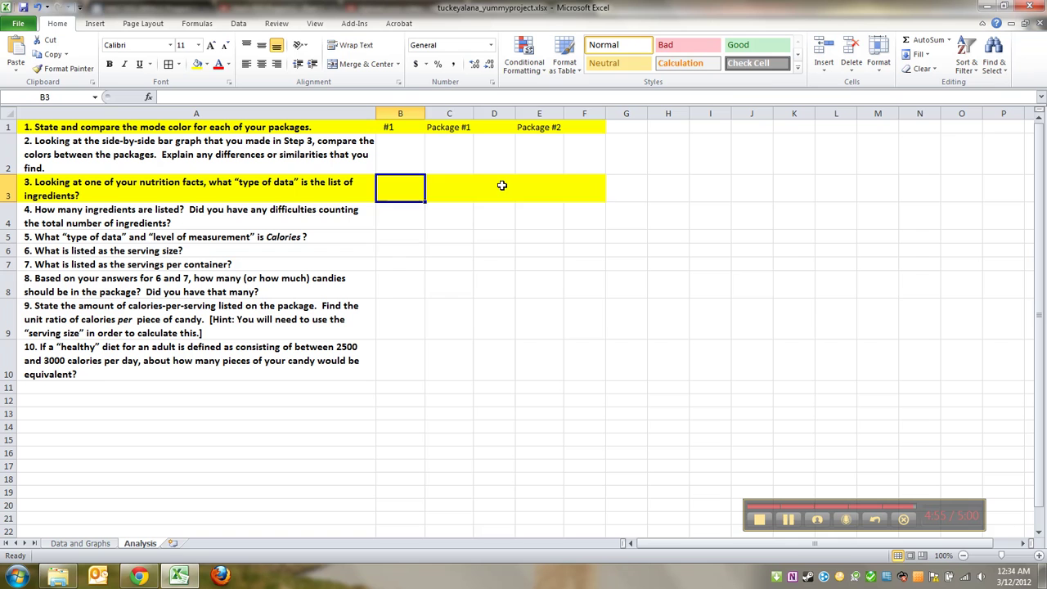
pyautogui.keyDown('shift'); pyautogui.click(573, 186); pyautogui.keyUp('shift')
pyautogui.moveTo(396, 217); pyautogui.dragTo(559, 222)
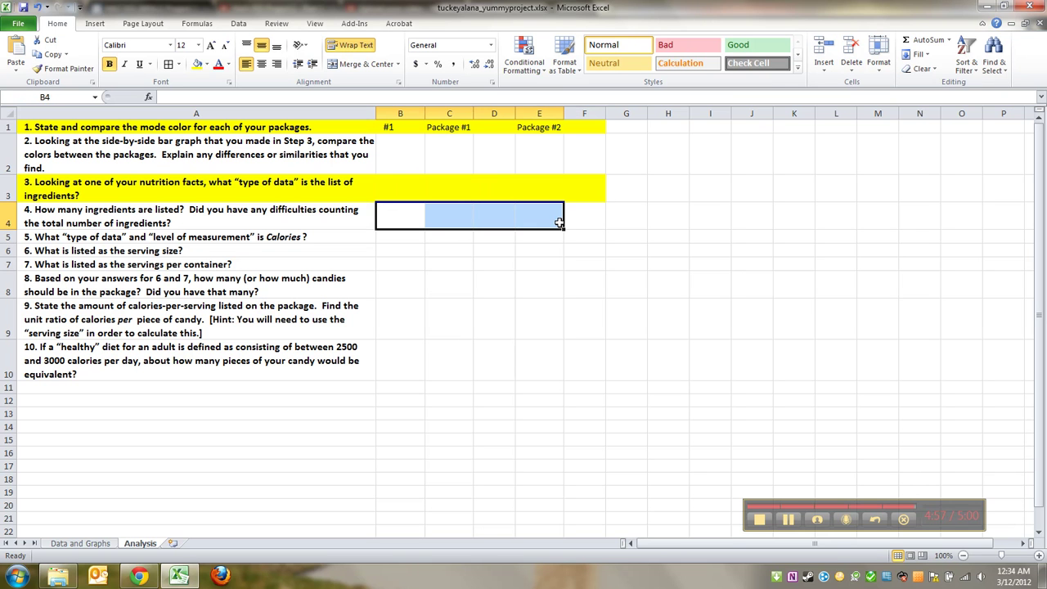